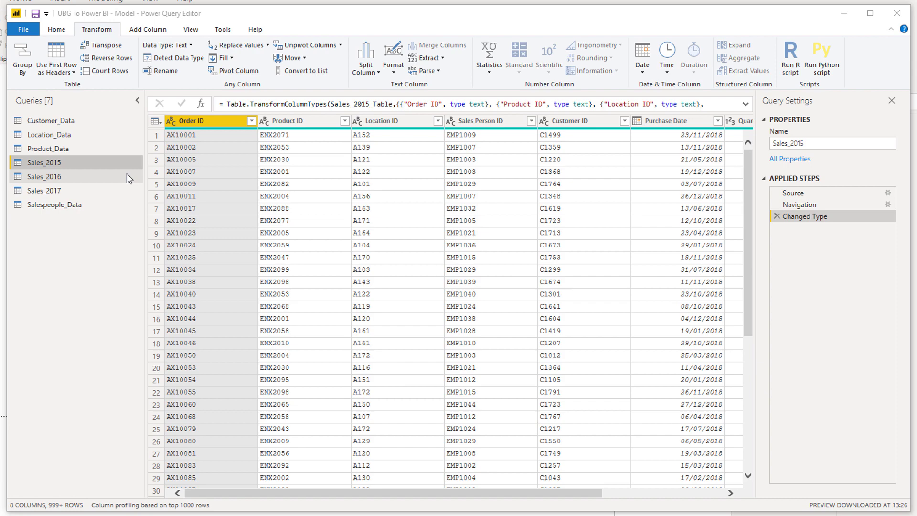
Rename the Customer_Data query as Customers.
click(58, 122)
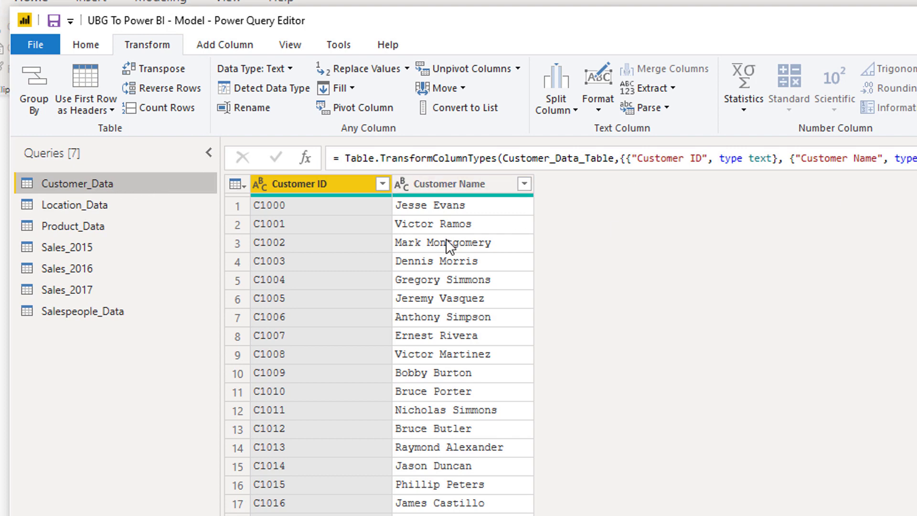
click(116, 185)
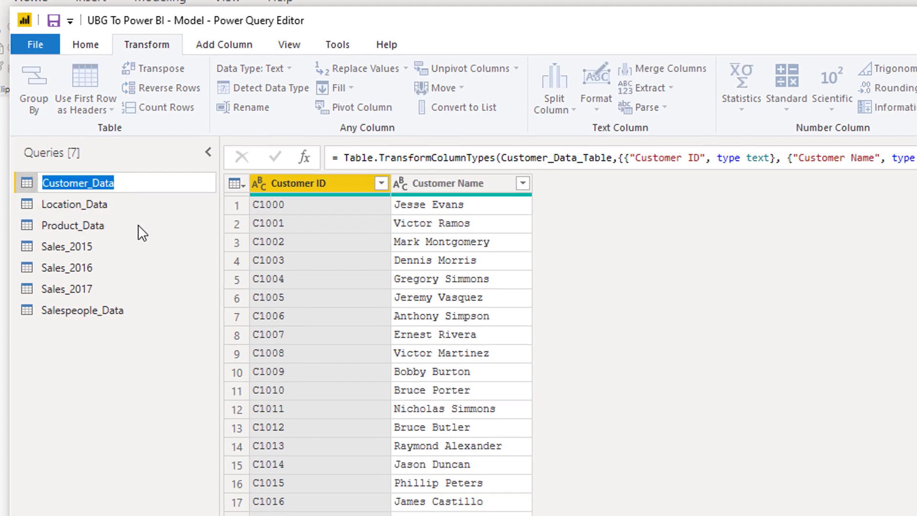
key(Escape)
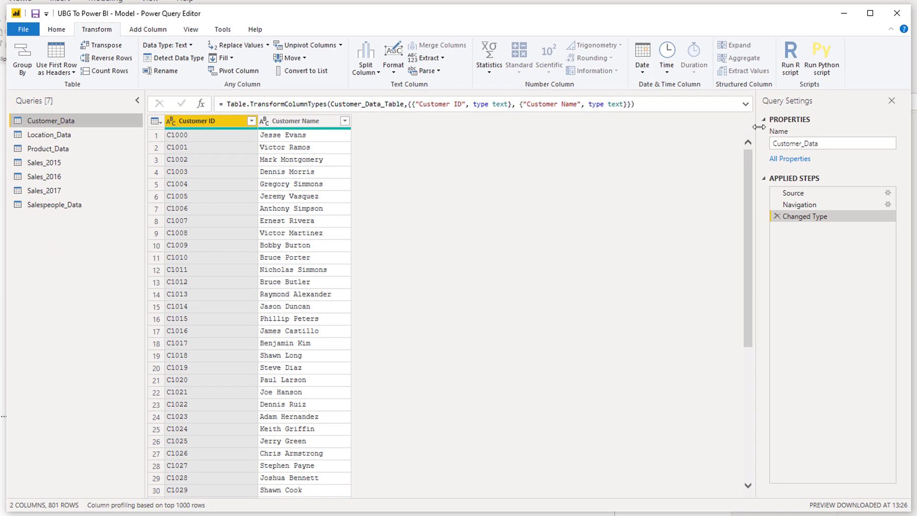
click(829, 141)
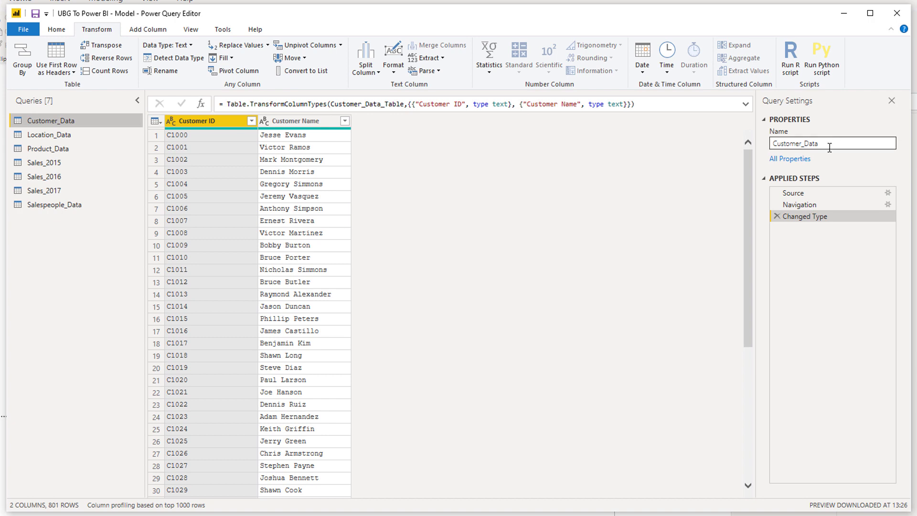
key(BackSpace)
key(BackSpace)
key(BackSpace)
key(BackSpace)
key(BackSpace)
key(BackSpace)
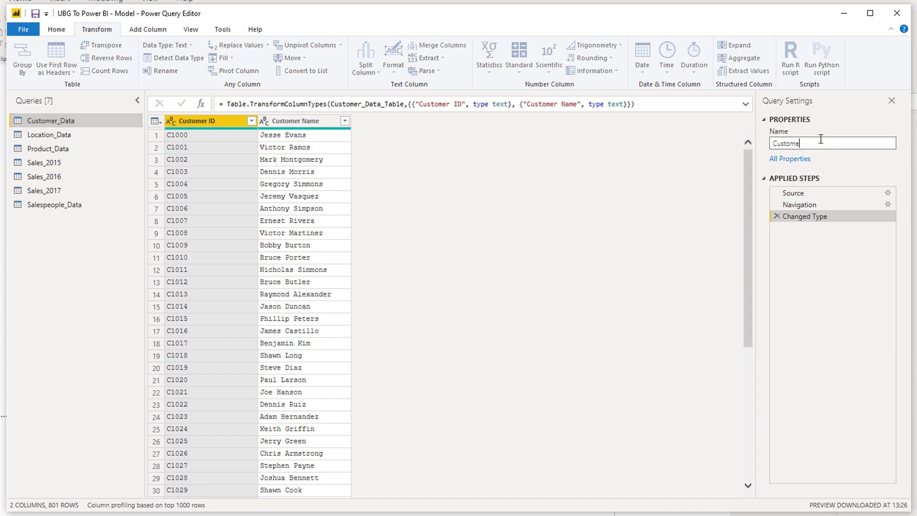
text(rs)
key(Return)
Rename the Location_Data query as Locations.
click(69, 135)
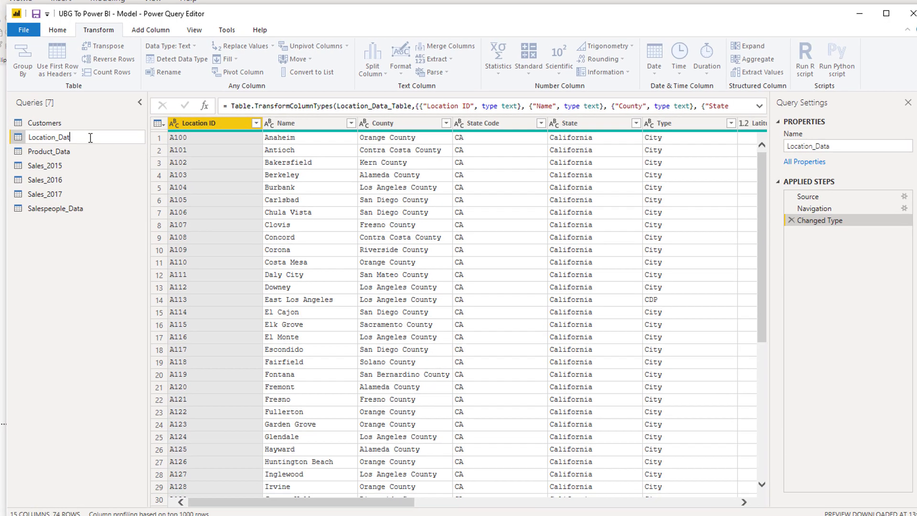
key(BackSpace)
key(BackSpace)
key(BackSpace)
key(BackSpace)
key(BackSpace)
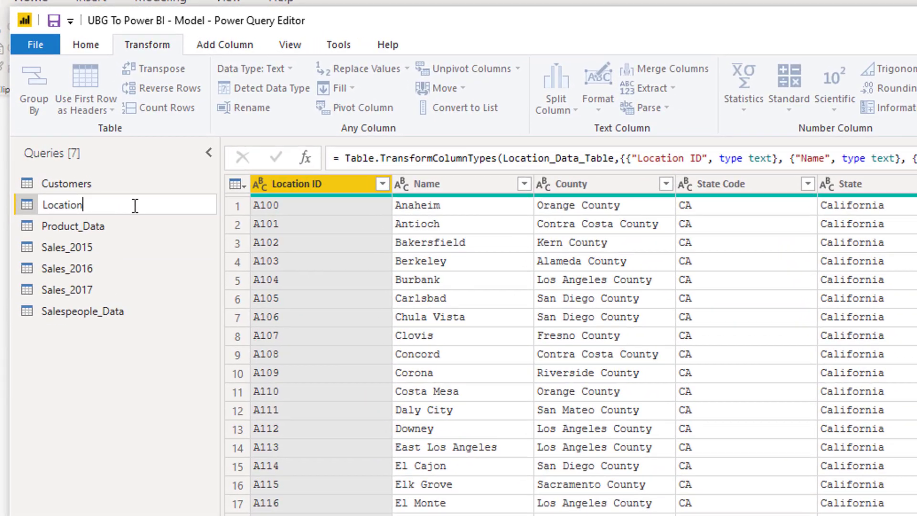
text(s)
key(Return)
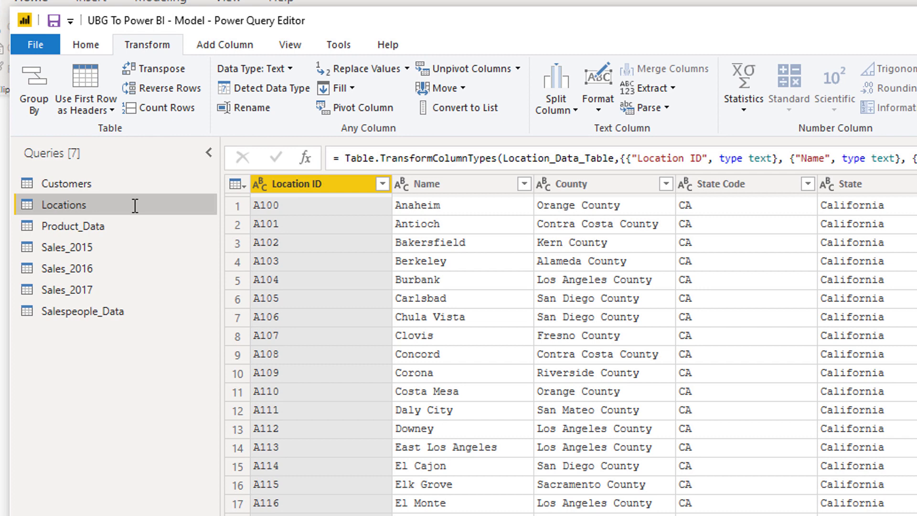
Rename the Product_Data query as Products.
double_click(113, 223)
click(123, 228)
key(BackSpace)
key(BackSpace)
key(BackSpace)
key(BackSpace)
key(BackSpace)
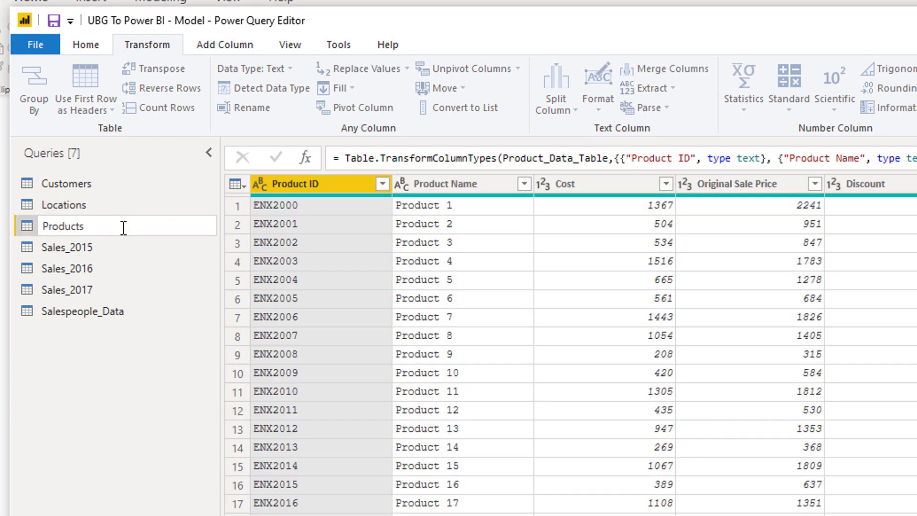
text(s)
key(Return)
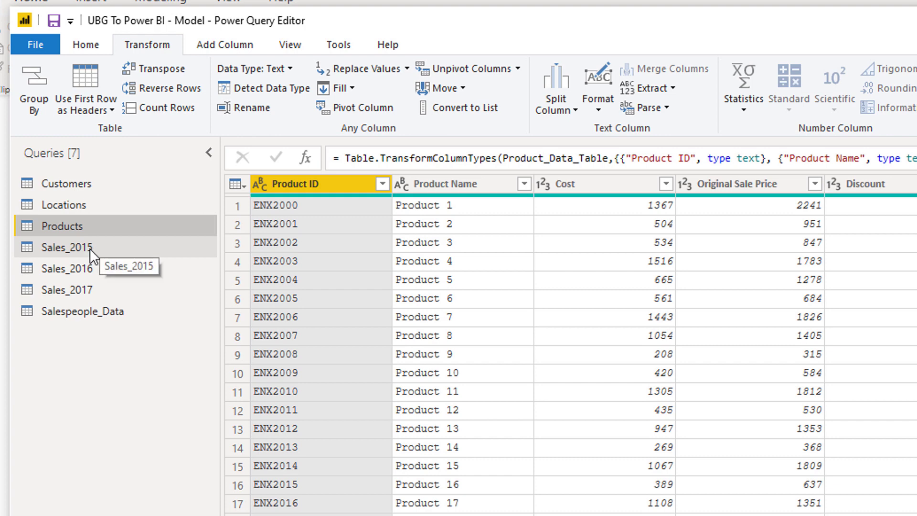
Rename the Salespeople_Data query as Salespeoples.
double_click(97, 309)
click(154, 313)
key(BackSpace)
key(BackSpace)
key(BackSpace)
key(BackSpace)
key(BackSpace)
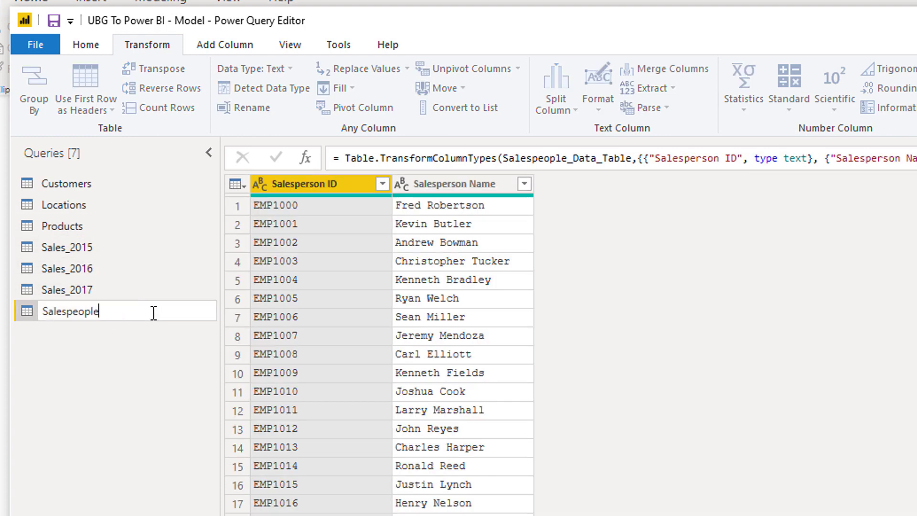
text(s)
key(Return)
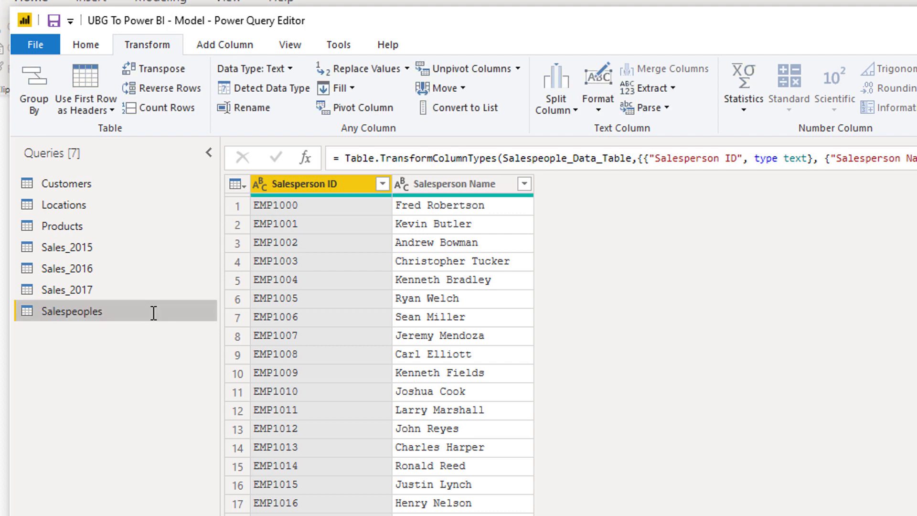
Rename the Cost column of the Products query as Product Cost.
click(96, 230)
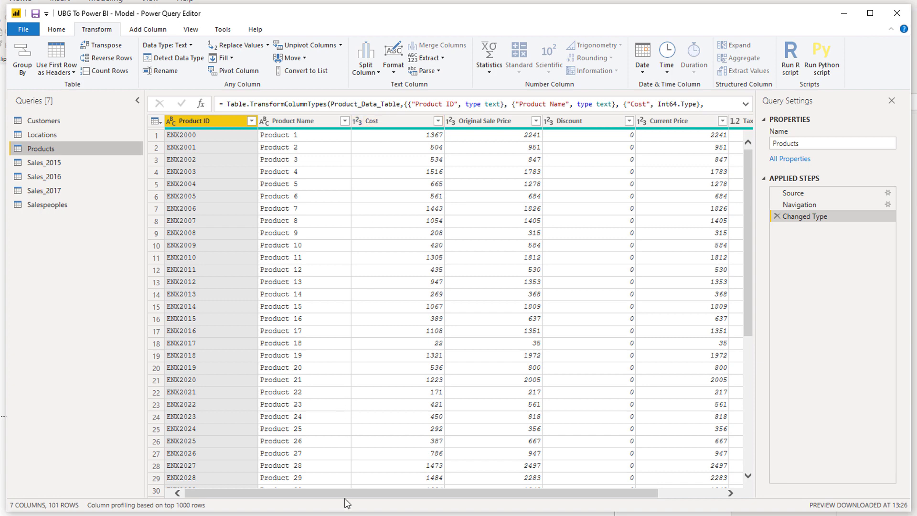
mouse_move(349, 492)
mouse_down()
mouse_move(480, 498)
mouse_move(352, 492)
mouse_up()
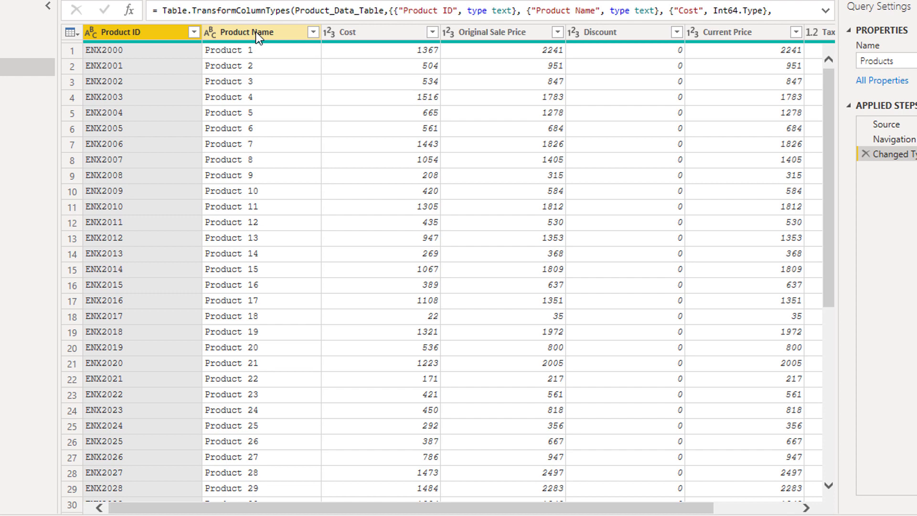
click(256, 32)
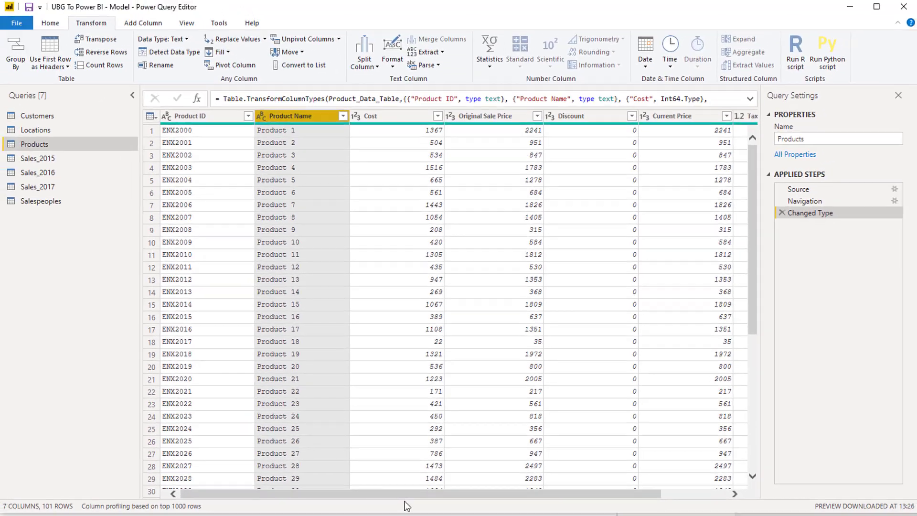
drag(413, 492, 422, 490)
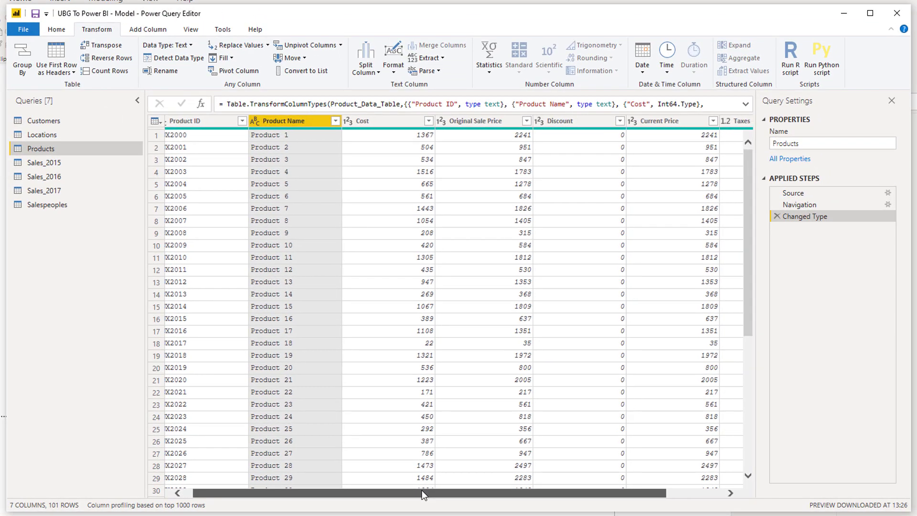
double_click(374, 120)
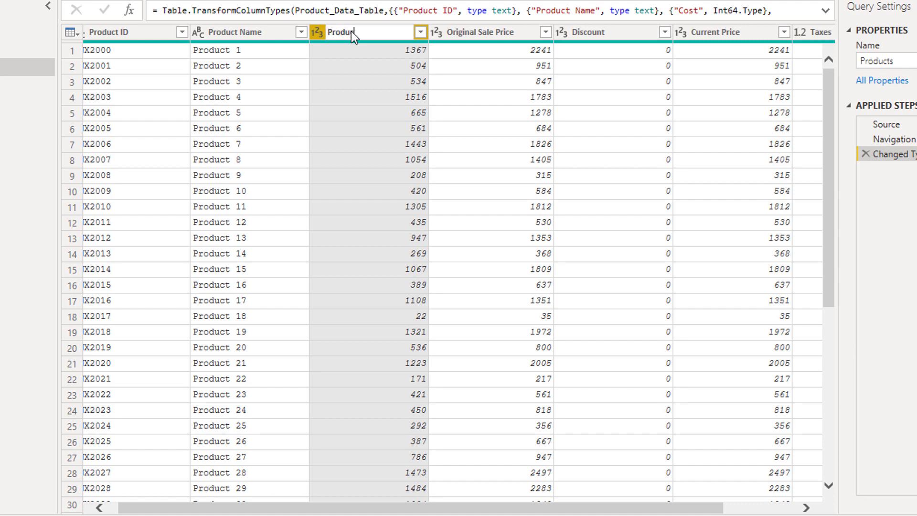
text(Product Cost)
key(Return)
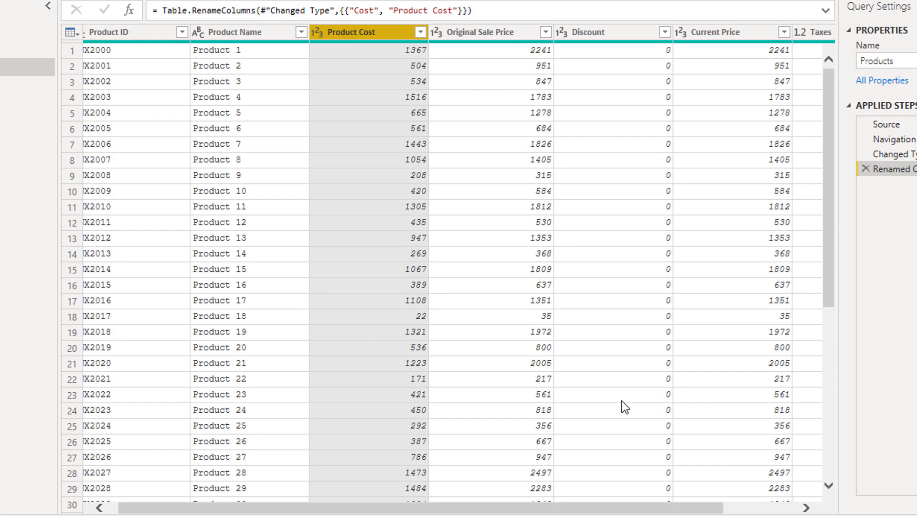
Review the columns of the Products, Customers and Locations queries for anything that needs cleaning up.
drag(597, 512, 715, 490)
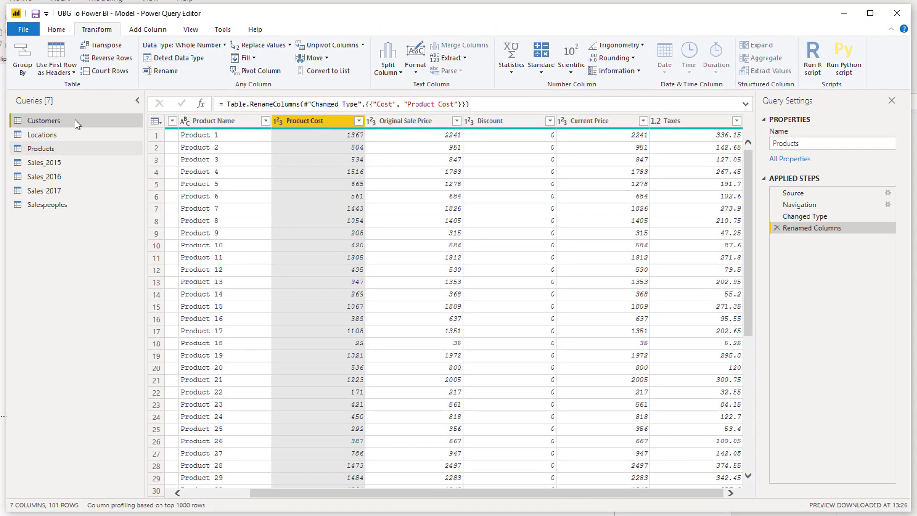
click(29, 84)
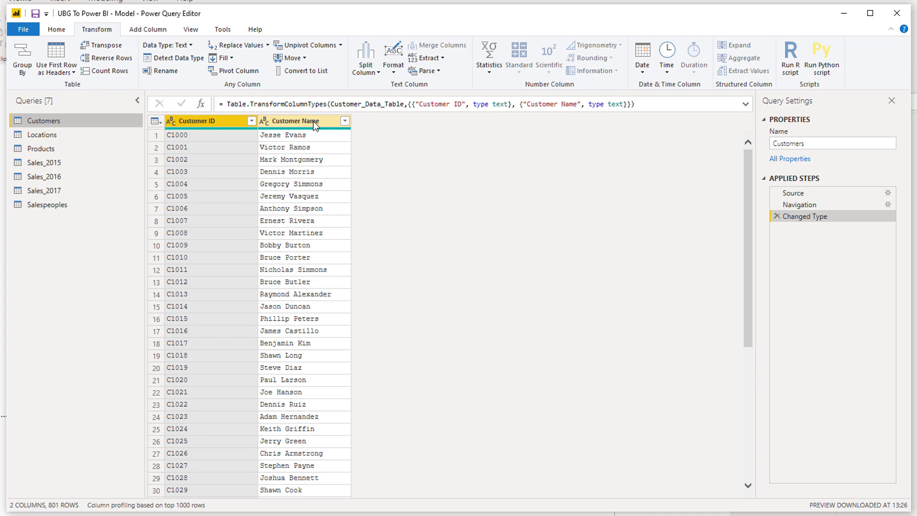
click(67, 136)
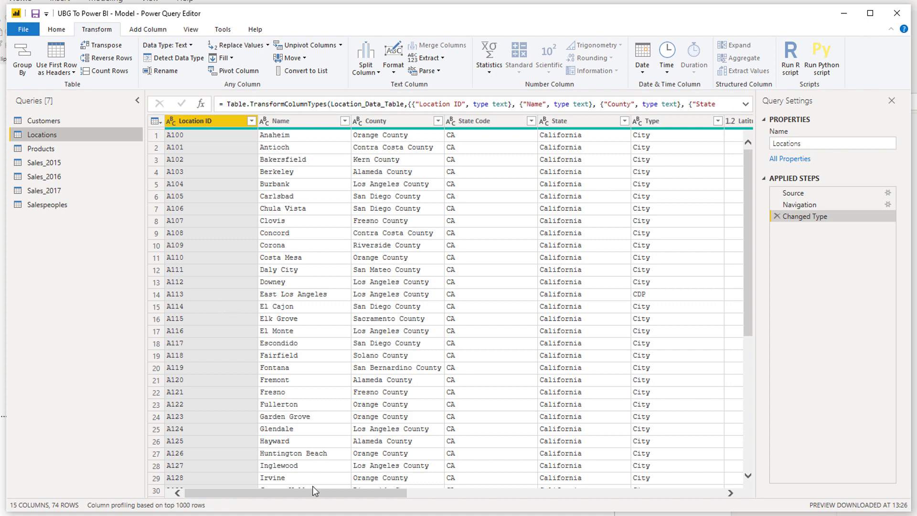
drag(311, 491, 502, 498)
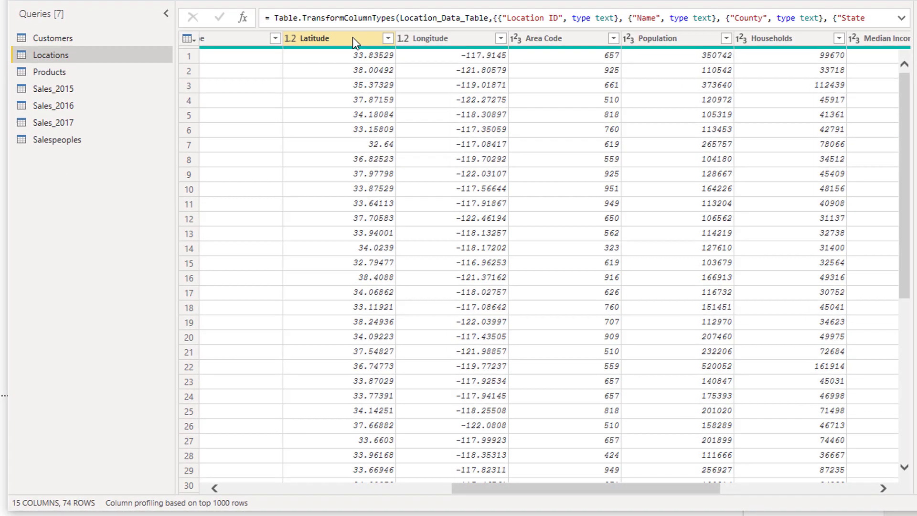
drag(623, 488, 556, 480)
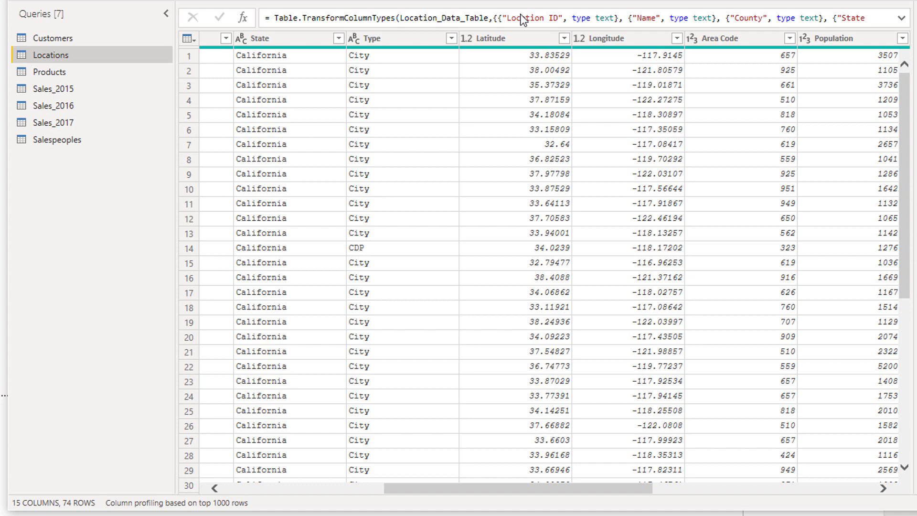
drag(595, 488, 741, 476)
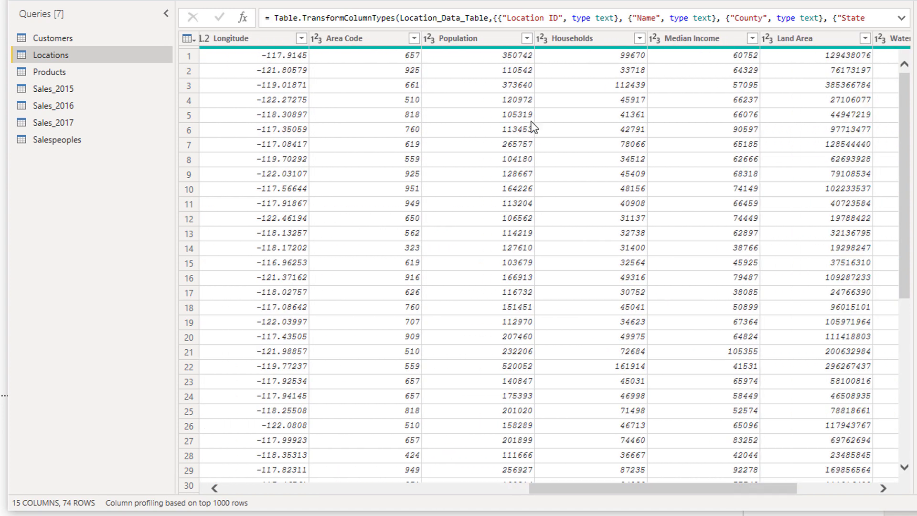
Remove the Area Code, Households, Median Income, Land Area, Water Area and Time Zone columns from the Locations query.
click(368, 38)
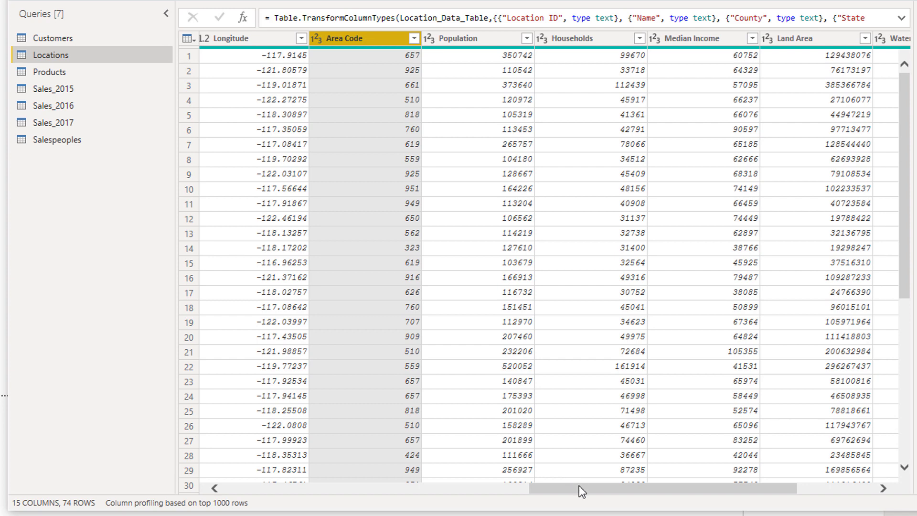
drag(581, 484, 632, 479)
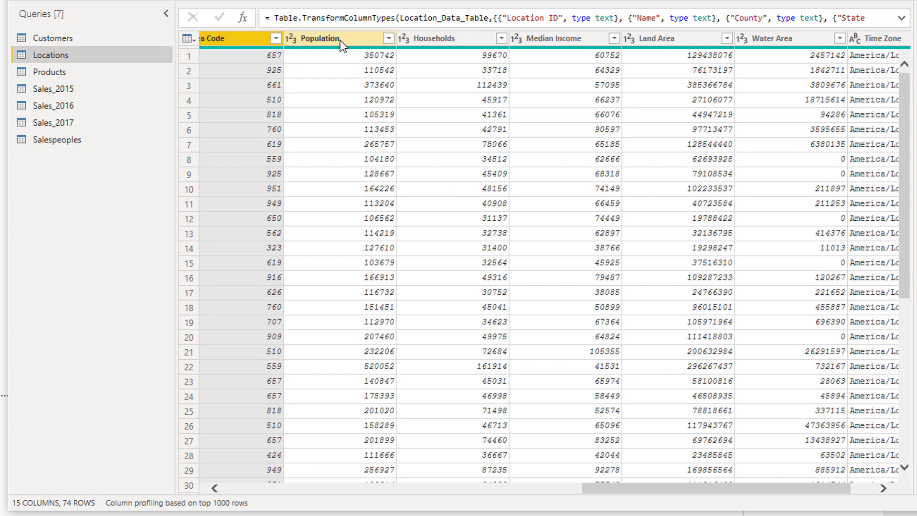
mouse_move(445, 42)
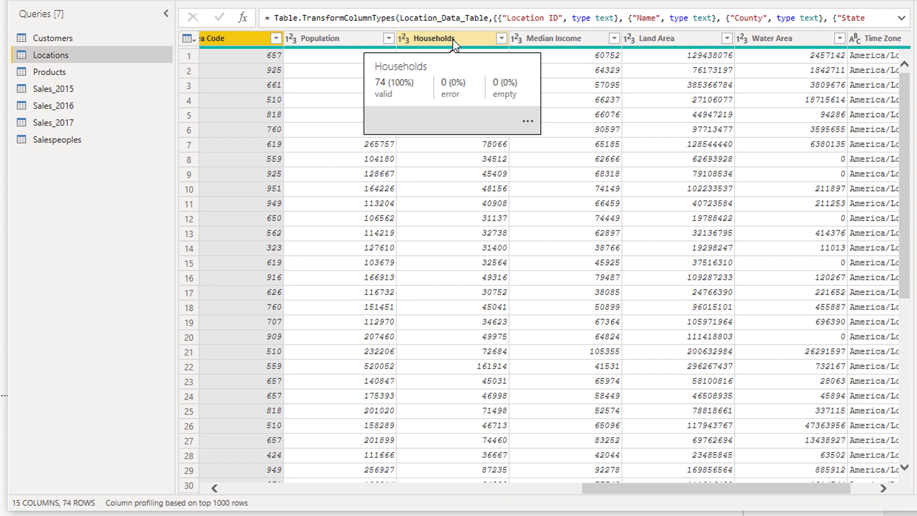
click(452, 39)
ctrl+click(558, 40)
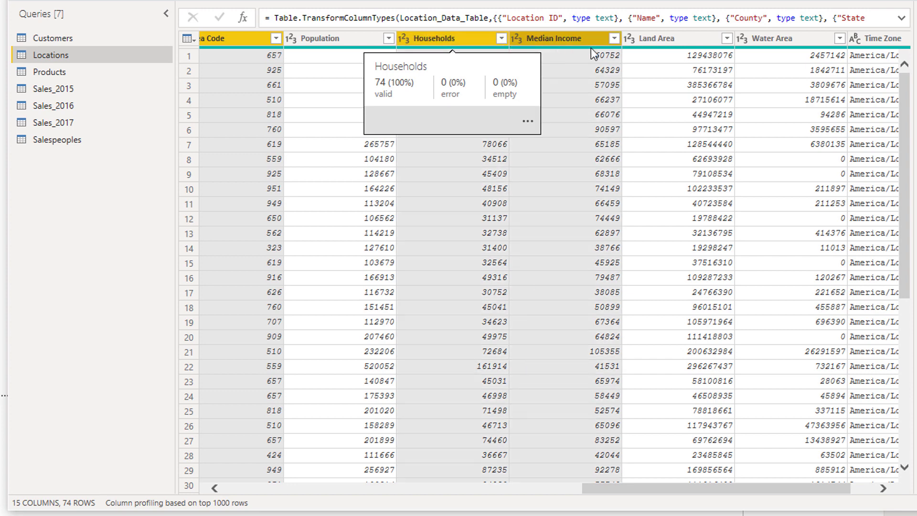
ctrl+click(664, 38)
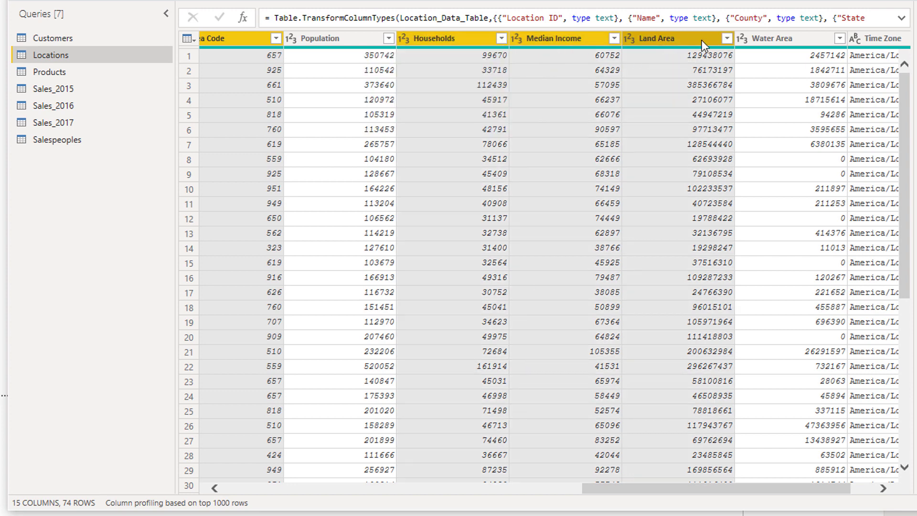
ctrl+click(802, 39)
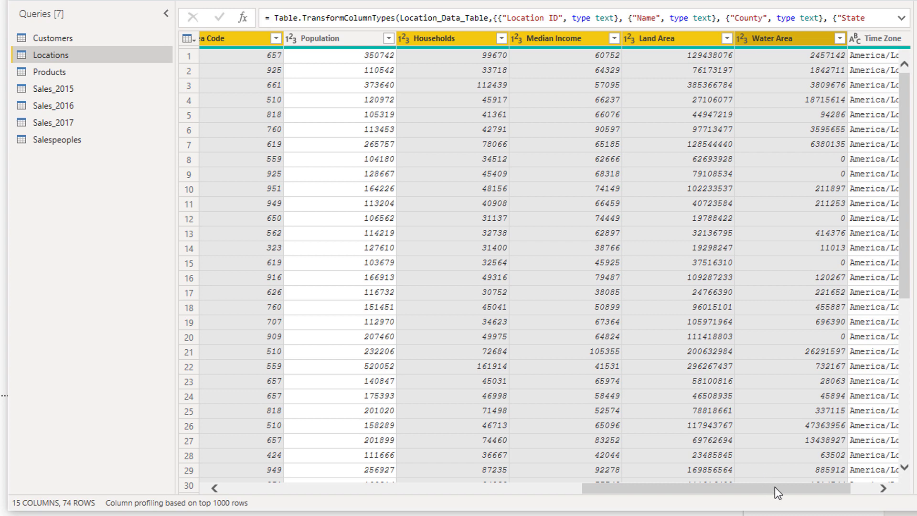
drag(775, 486, 870, 454)
ctrl+click(833, 41)
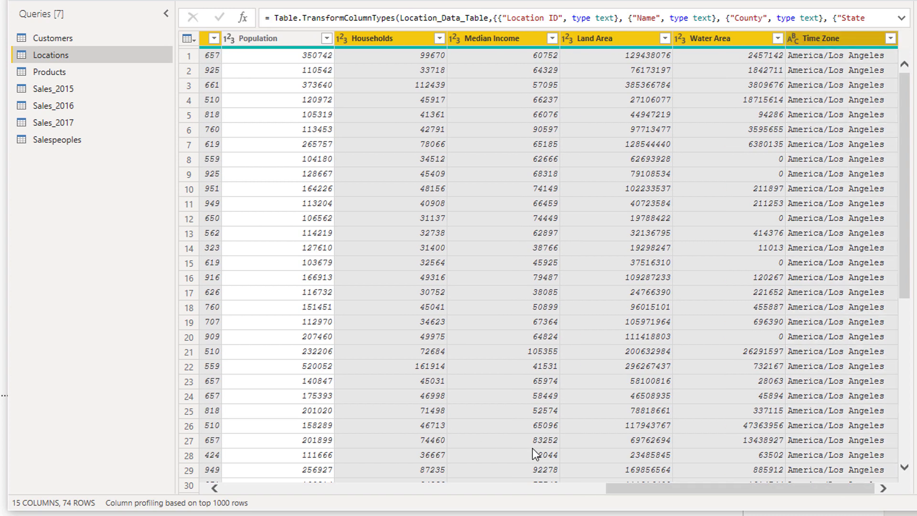
drag(619, 489, 547, 487)
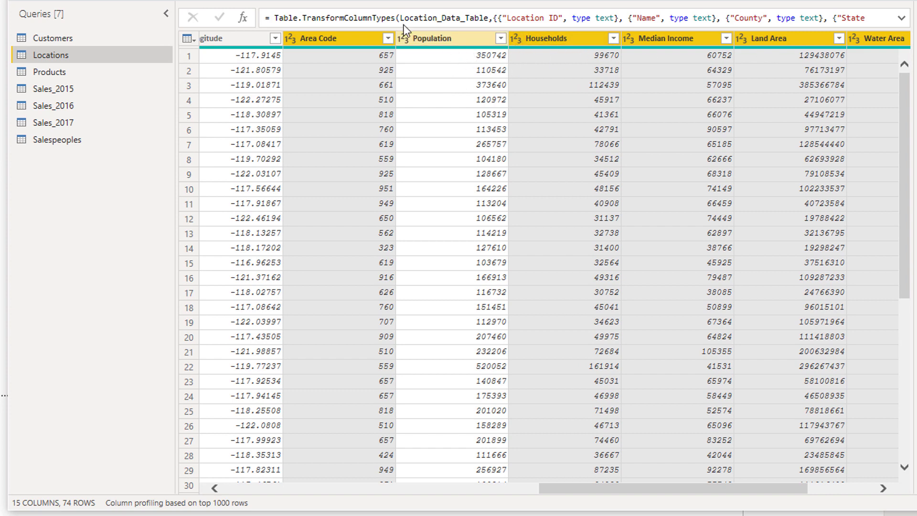
click(552, 42)
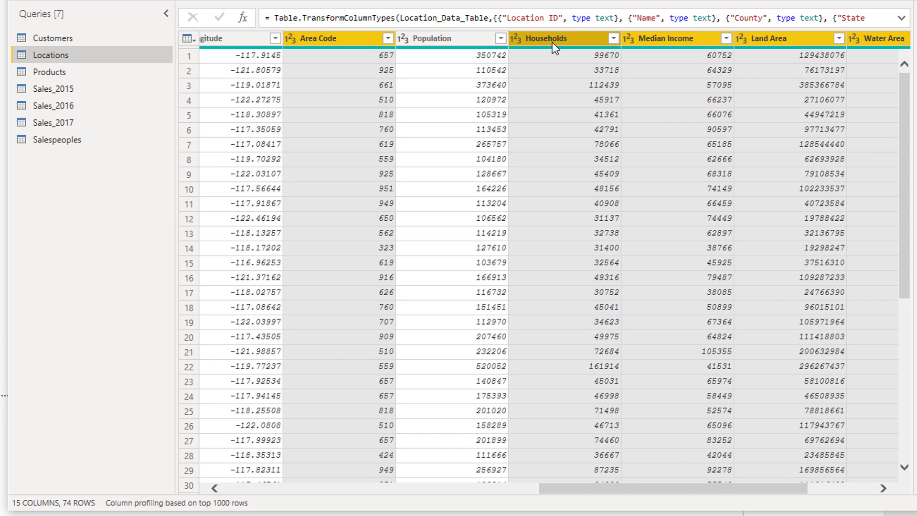
right_click(552, 42)
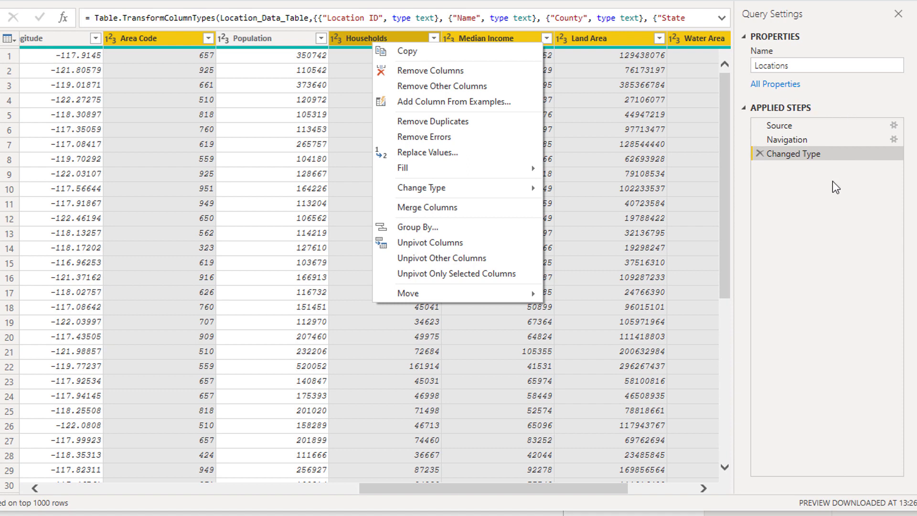
click(429, 71)
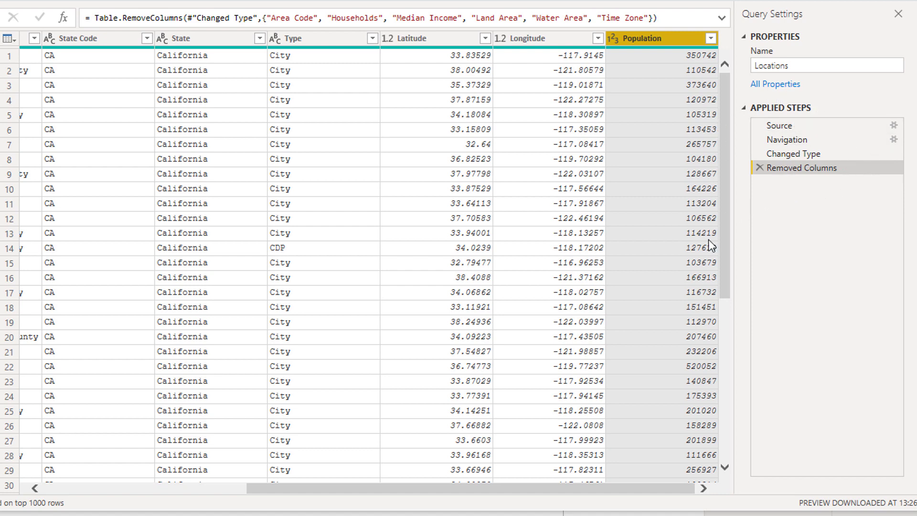
Delete the Removed Columns step from the applied steps of the Locations query.
drag(582, 489, 660, 466)
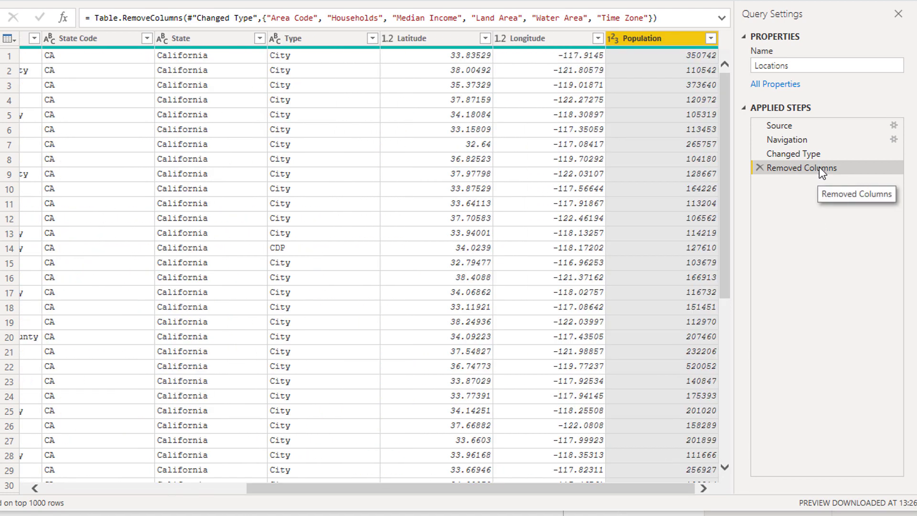
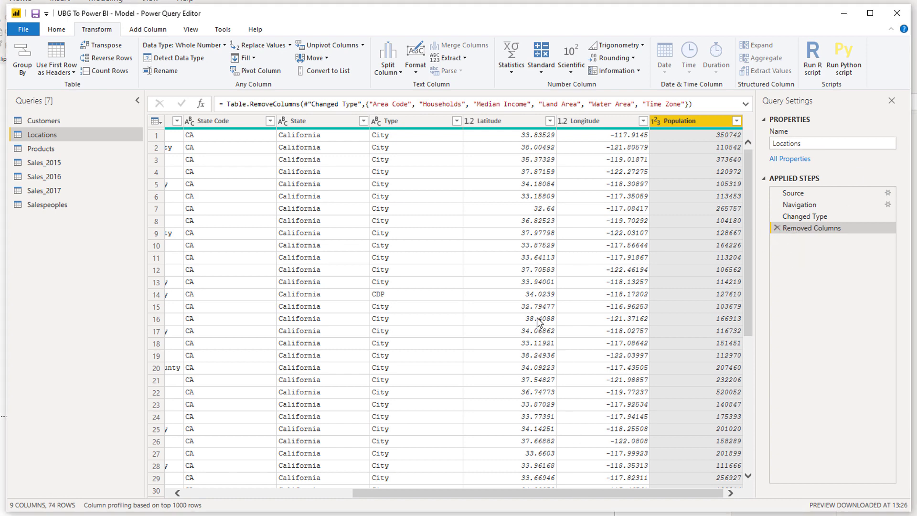
click(777, 228)
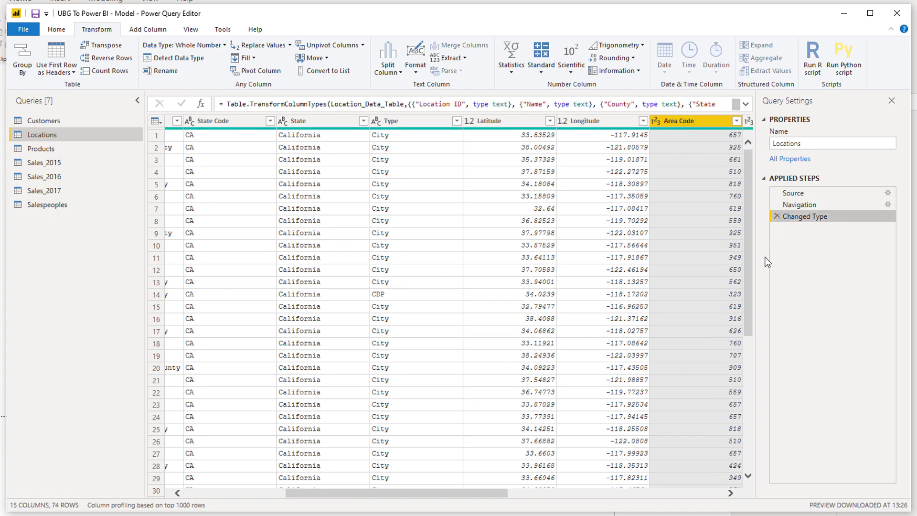
Remove the Area Code, Households, Median Income, Land Area, Water Area and Time Zone columns from the Locations query again.
drag(473, 495, 578, 493)
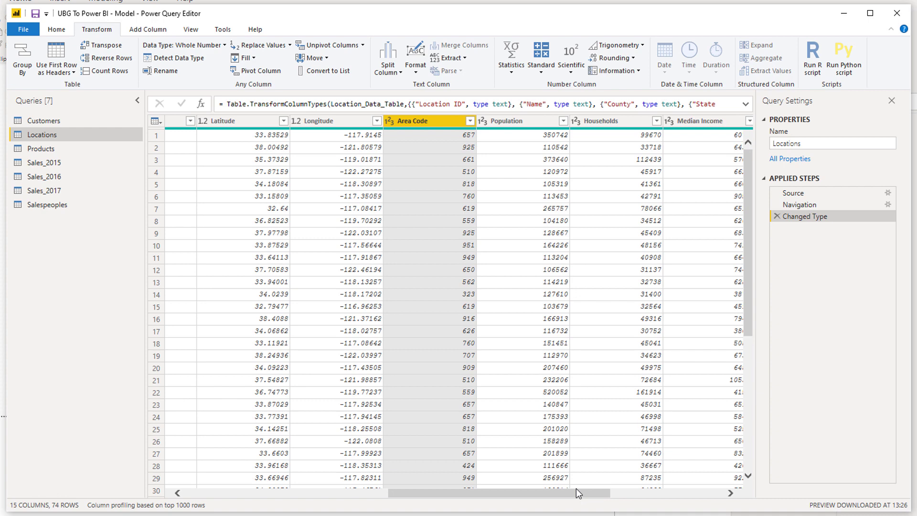
drag(580, 494, 649, 486)
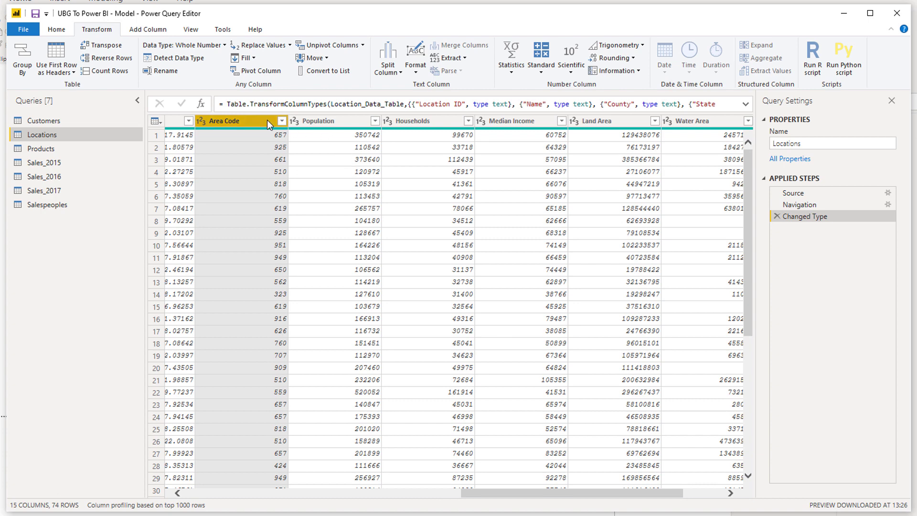
ctrl+click(442, 124)
ctrl+click(513, 123)
ctrl+click(610, 123)
ctrl+click(684, 123)
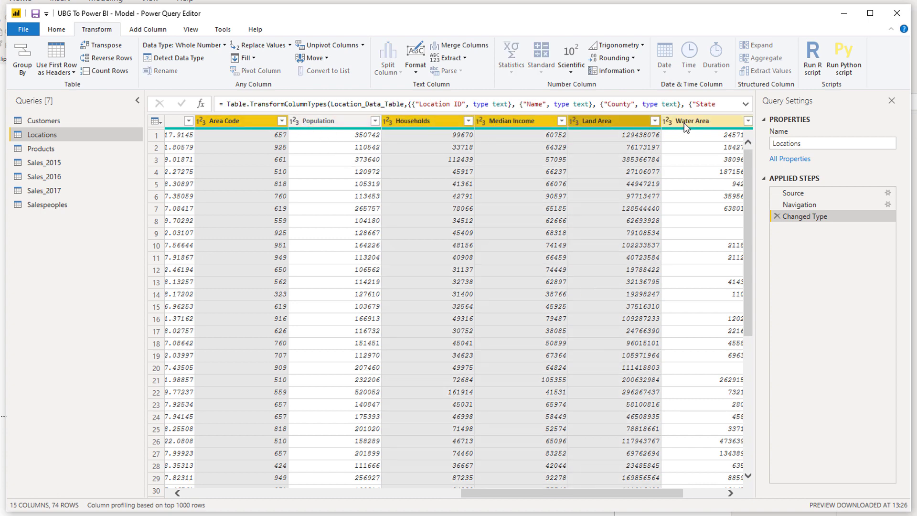
drag(647, 493, 683, 493)
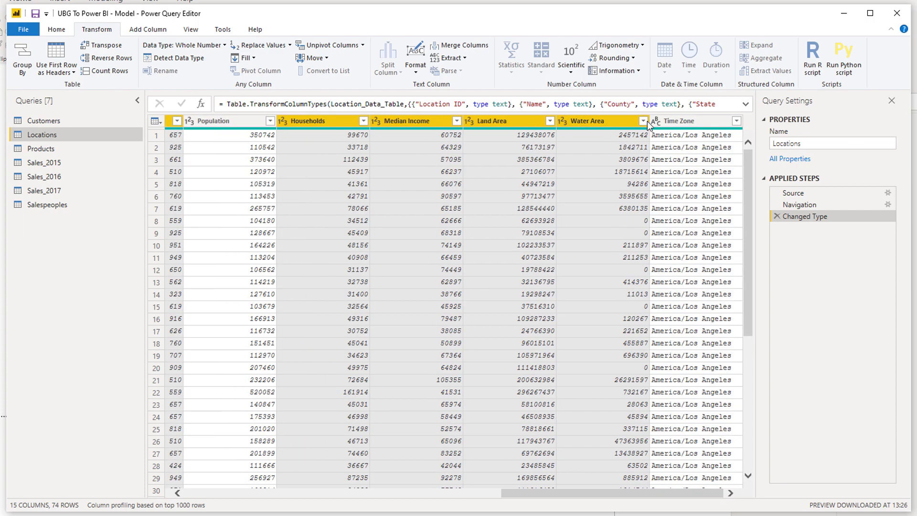
ctrl+click(679, 122)
right_click(595, 124)
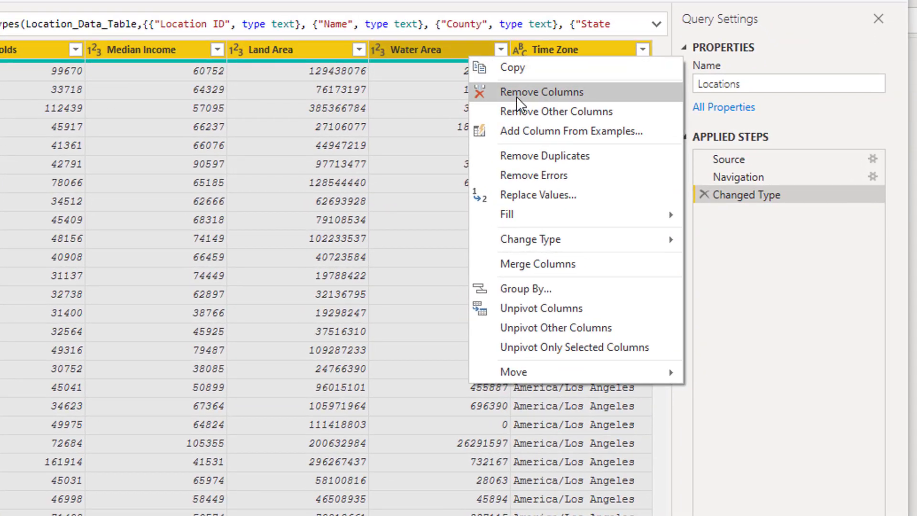
click(616, 152)
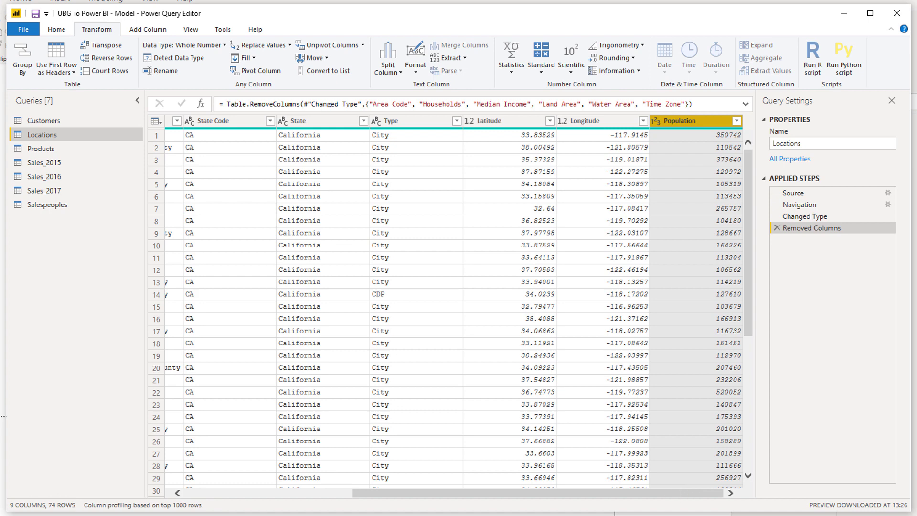
right_click(319, 121)
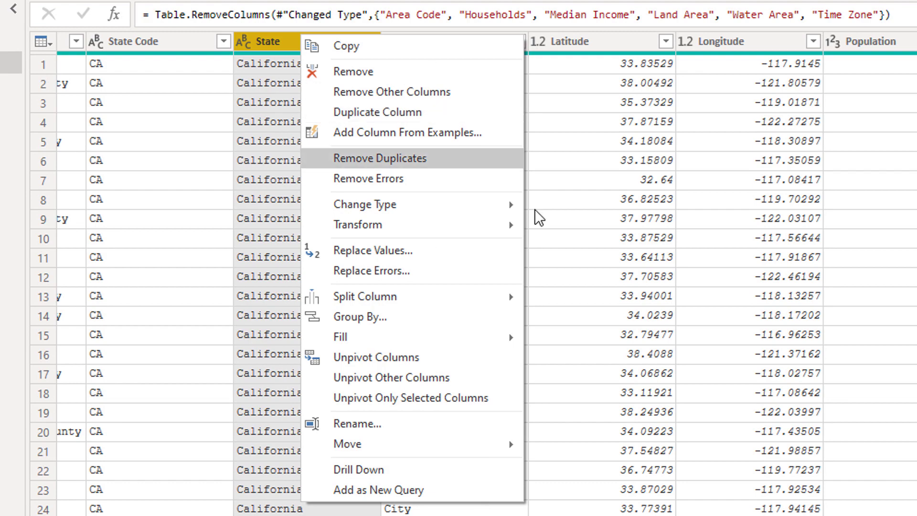
key(Escape)
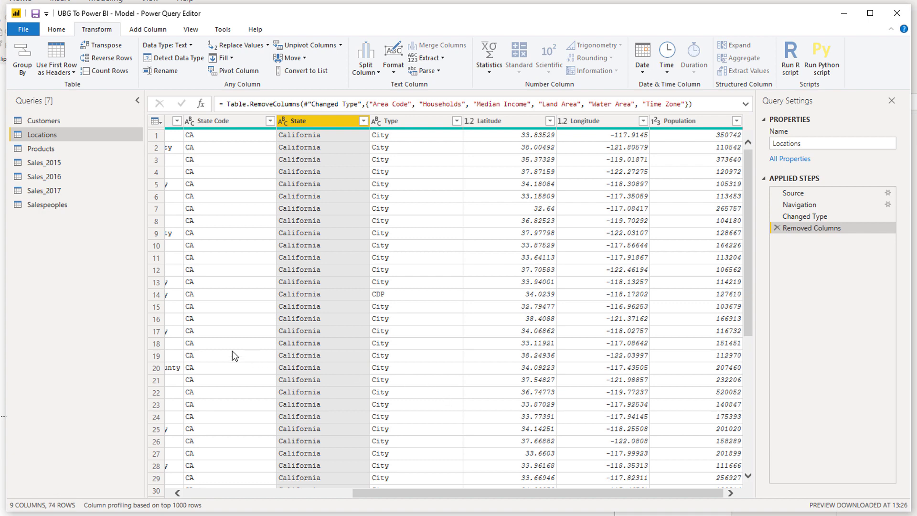
Rename the Sales_2015 query as Sales_2018.
click(63, 164)
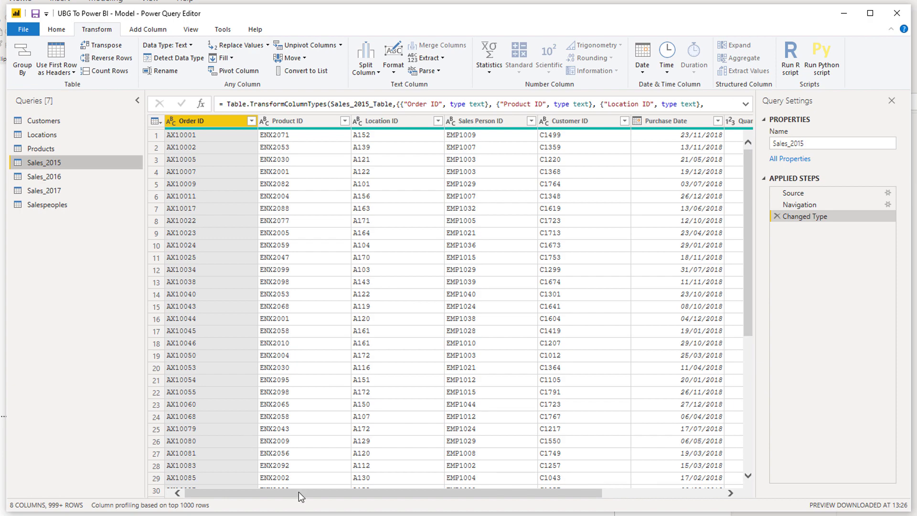
drag(357, 497, 78, 277)
double_click(70, 161)
click(85, 163)
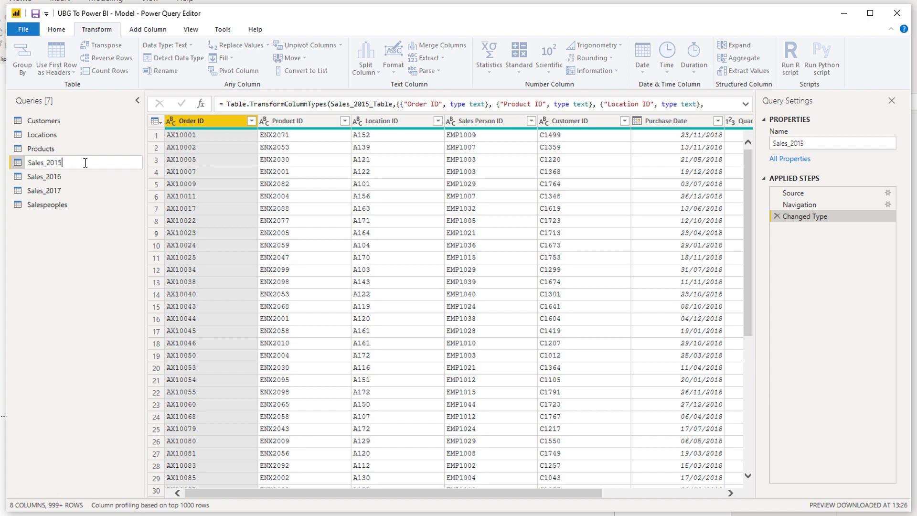
key(BackSpace)
text(8)
key(Return)
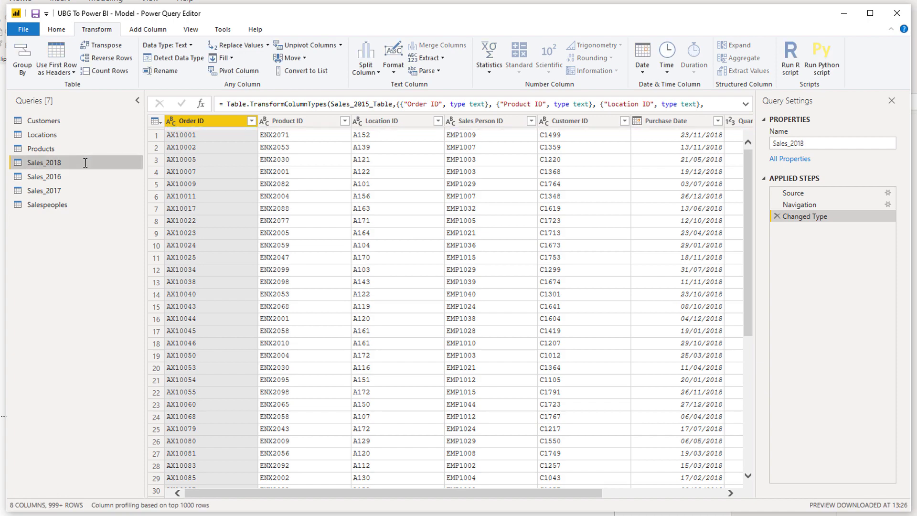
Rename the Sales_2016 query as Sales_2019.
click(75, 177)
double_click(73, 177)
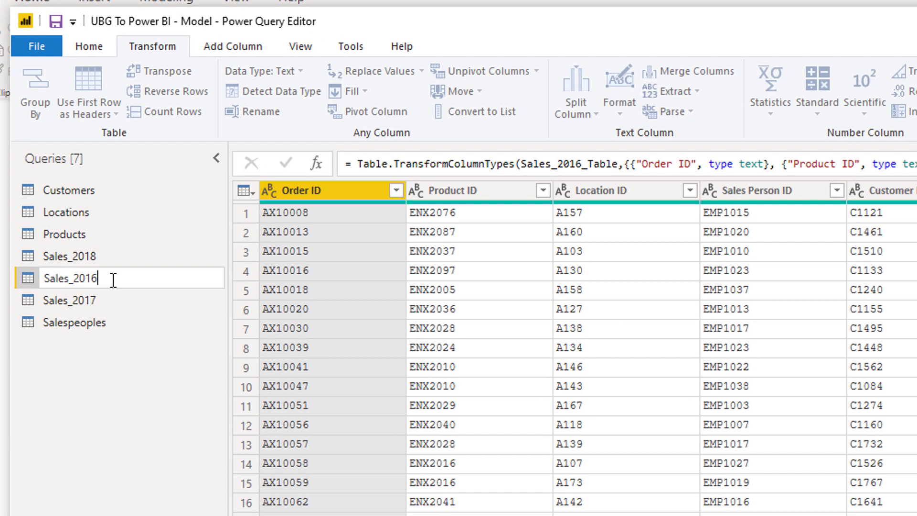
key(BackSpace)
text(9)
key(Return)
Rename the Sales_2017 query as Sales_2020.
click(113, 300)
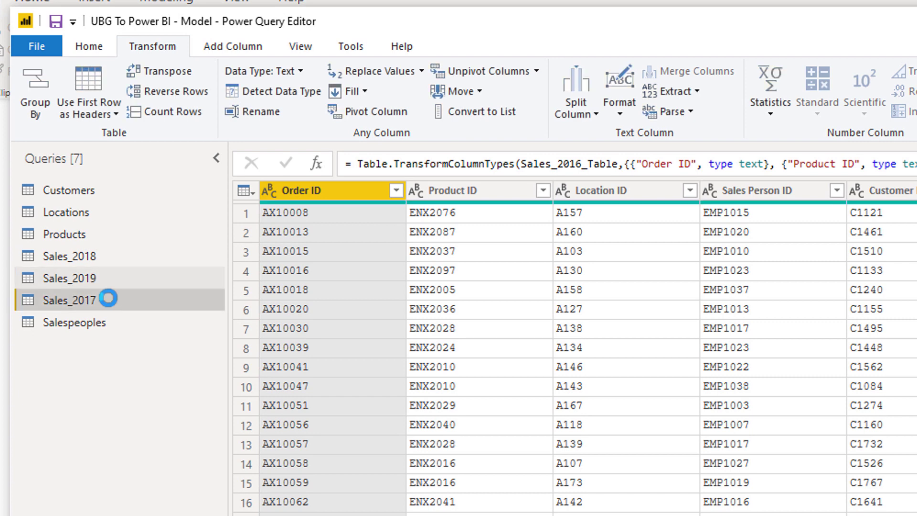
double_click(115, 301)
click(113, 300)
key(BackSpace)
key(BackSpace)
key(BackSpace)
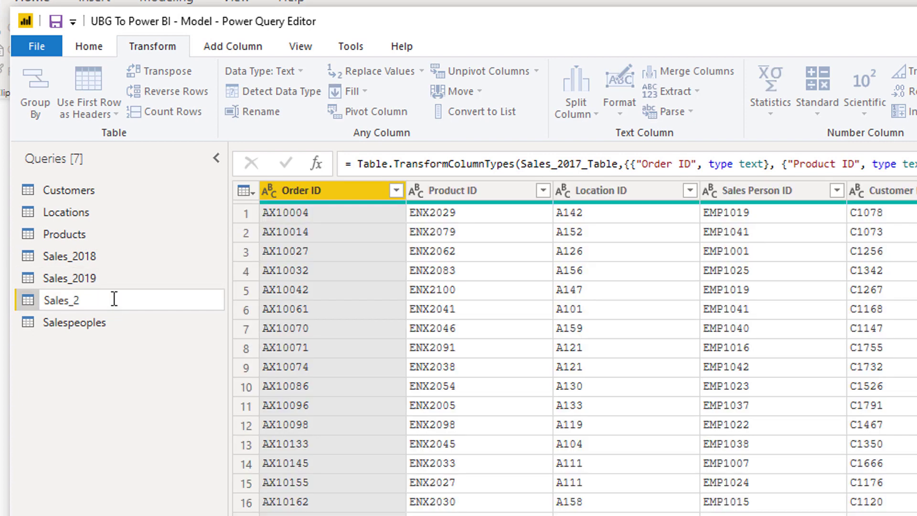
text(020)
key(Return)
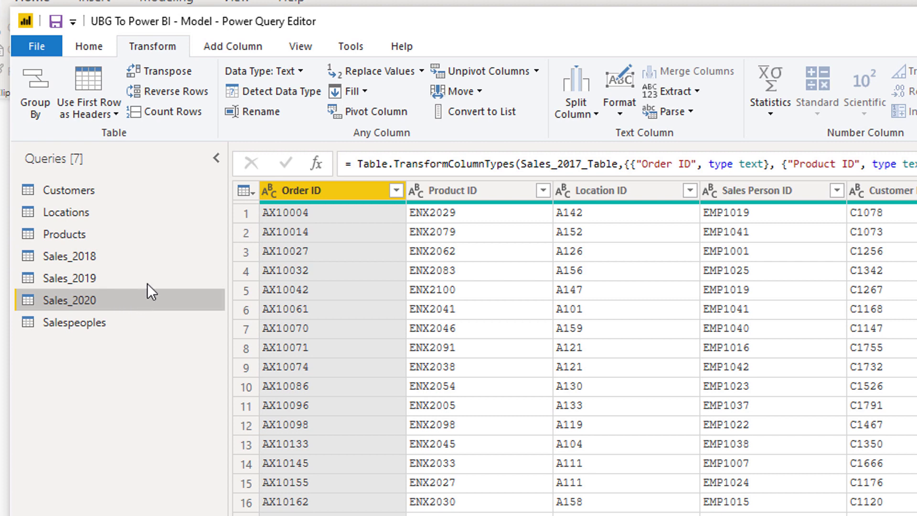
Compare the columns and purchase dates of the Sales_2018, Sales_2019 and Sales_2020 queries.
click(149, 255)
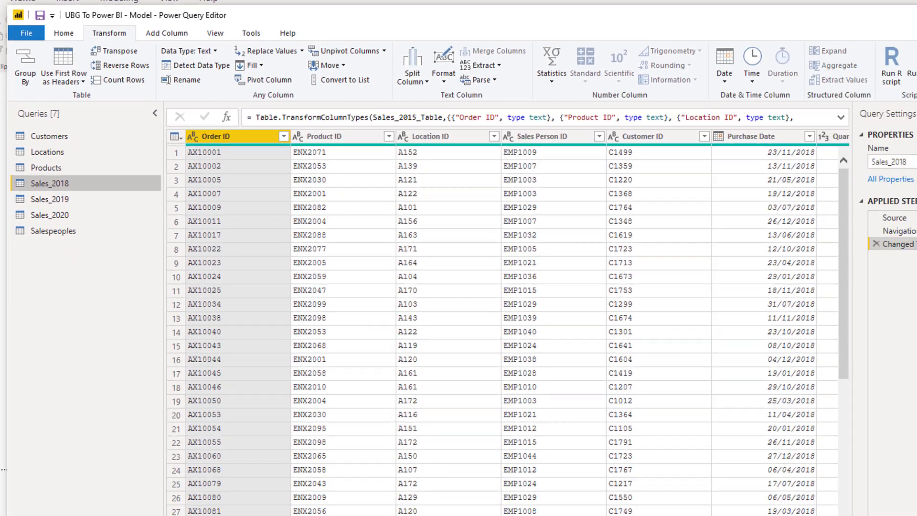
drag(330, 493, 451, 493)
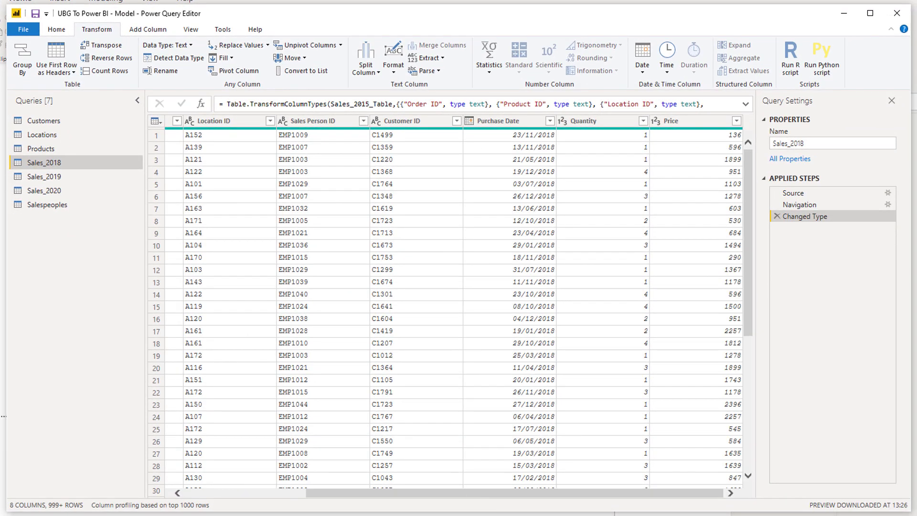
click(62, 178)
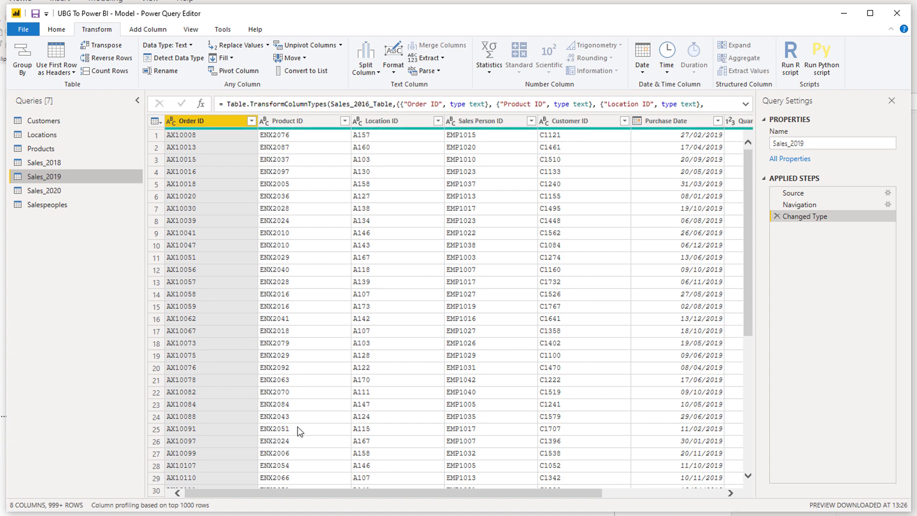
drag(341, 491, 417, 482)
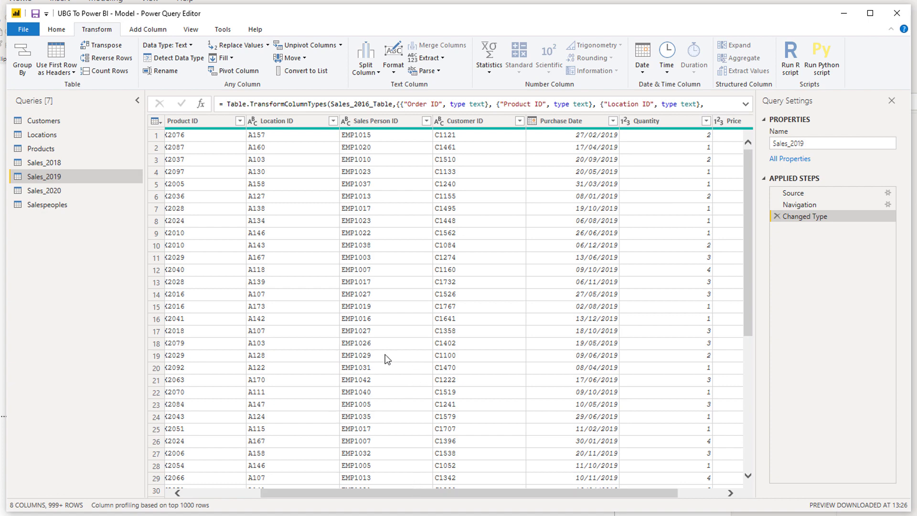
click(87, 191)
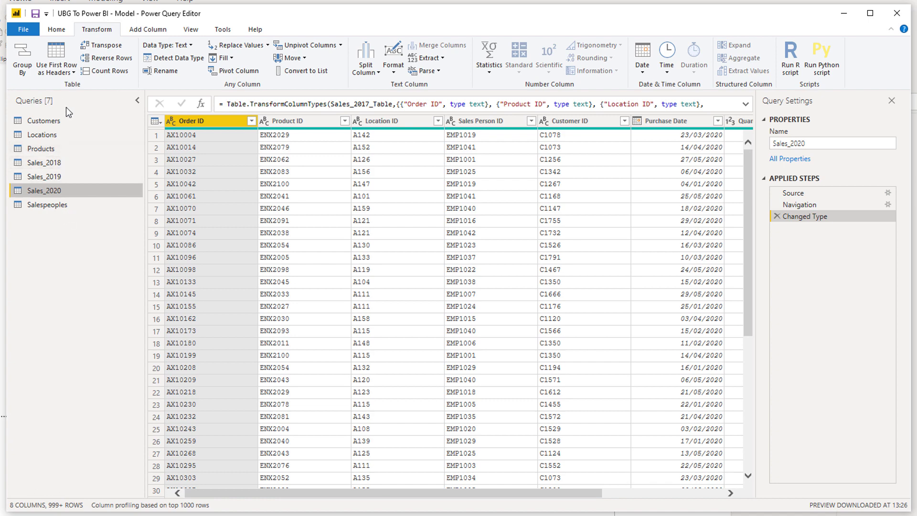
Start an Append Queries operation on the Sales_2019 query, set to combine three or more tables.
click(97, 165)
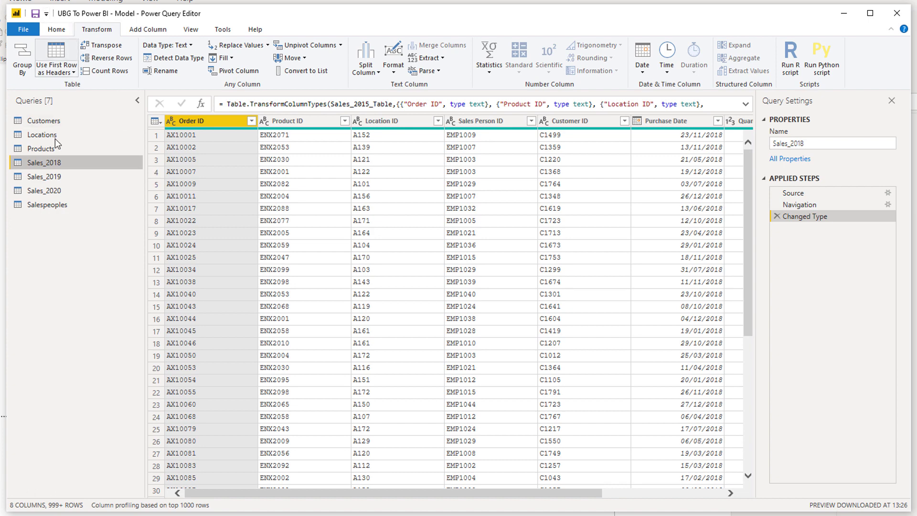
ctrl+click(71, 174)
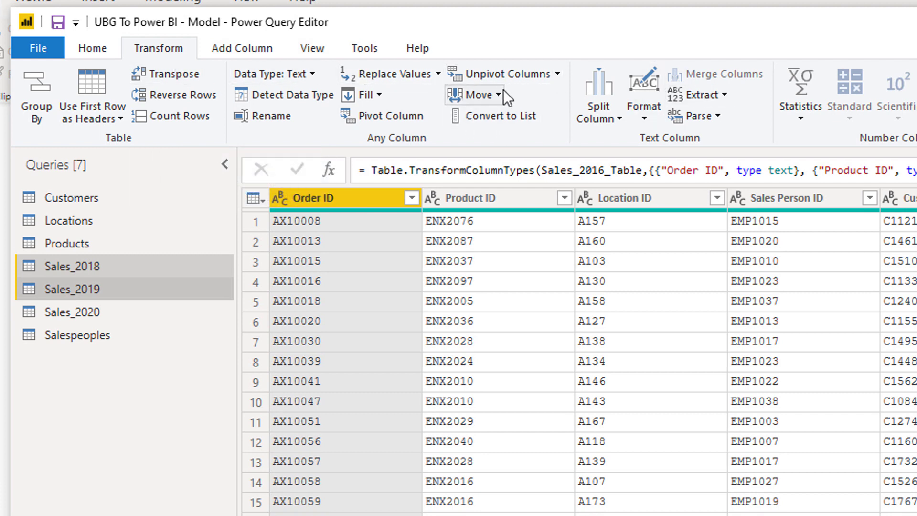
click(475, 95)
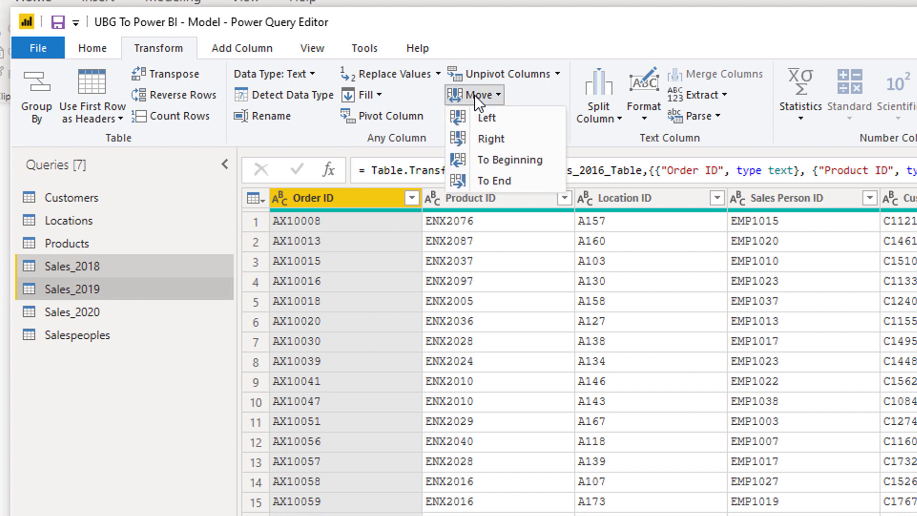
click(490, 138)
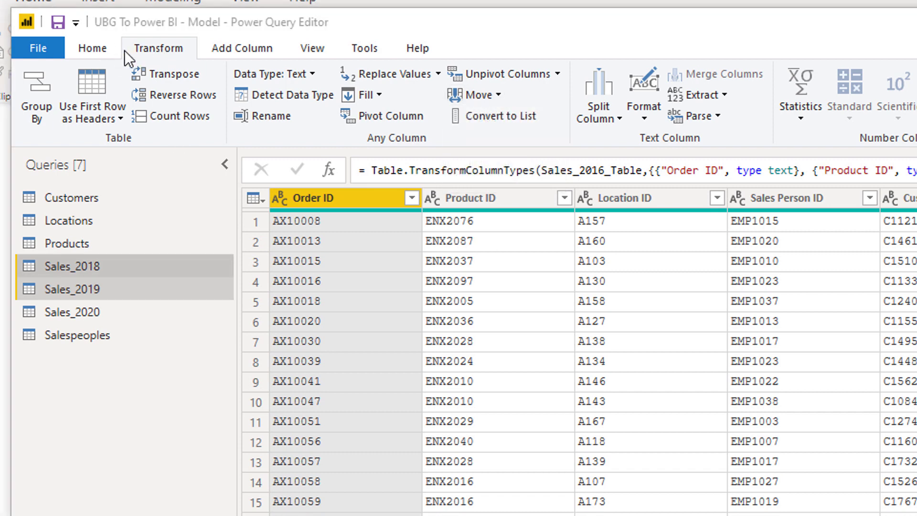
click(92, 49)
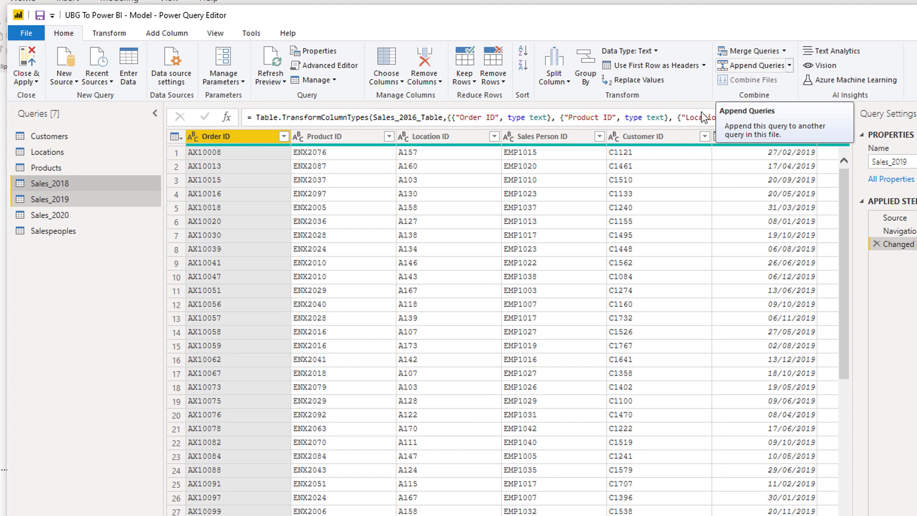
click(739, 70)
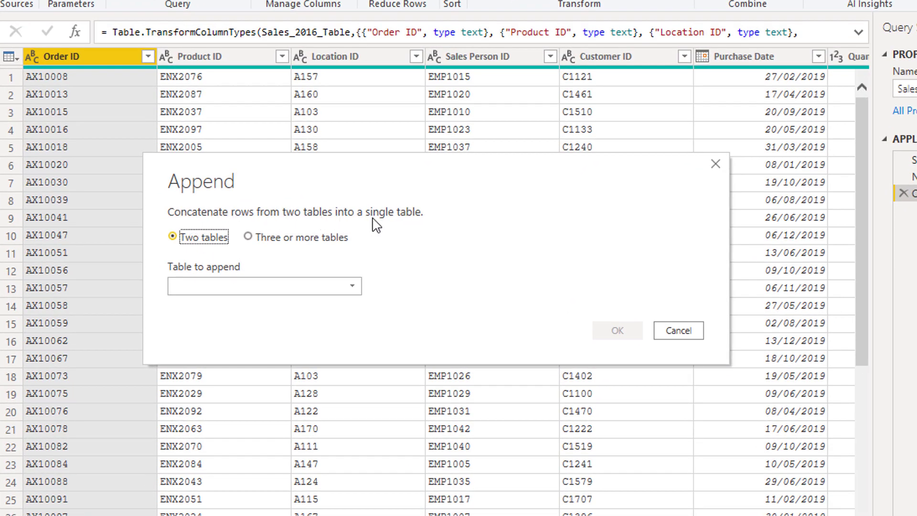
click(248, 238)
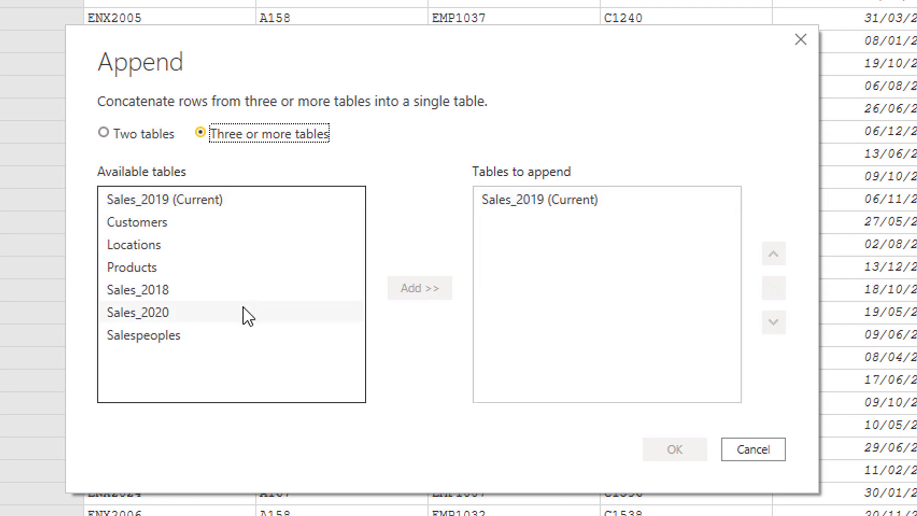
Add Sales_2018 and Sales_2020 to the tables to append to Sales_2019.
click(256, 291)
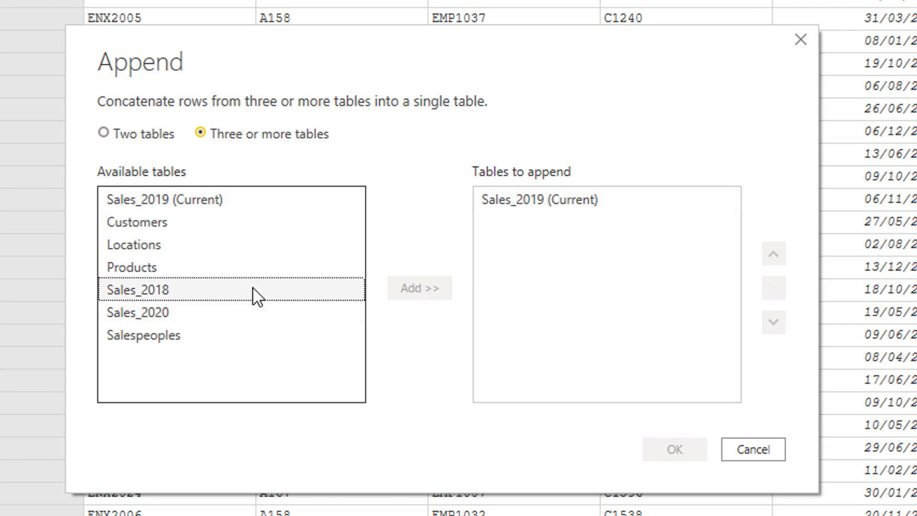
click(406, 288)
click(213, 313)
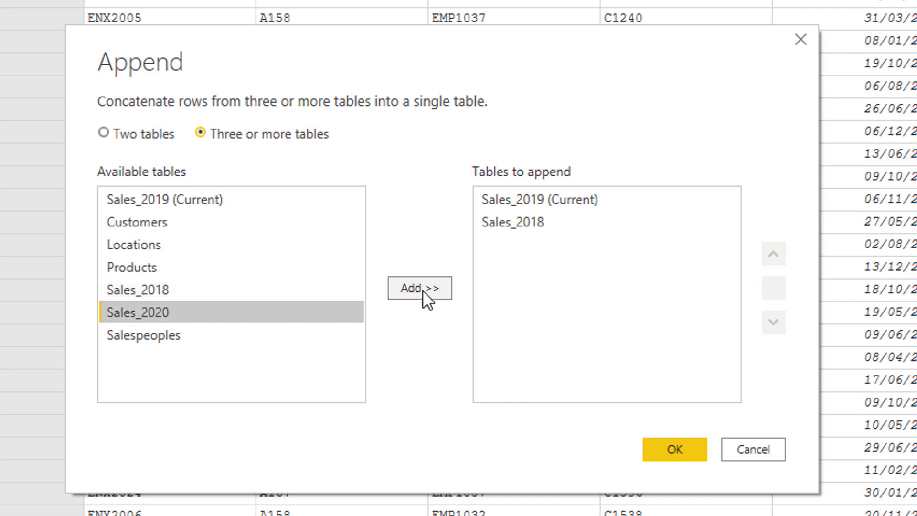
click(423, 290)
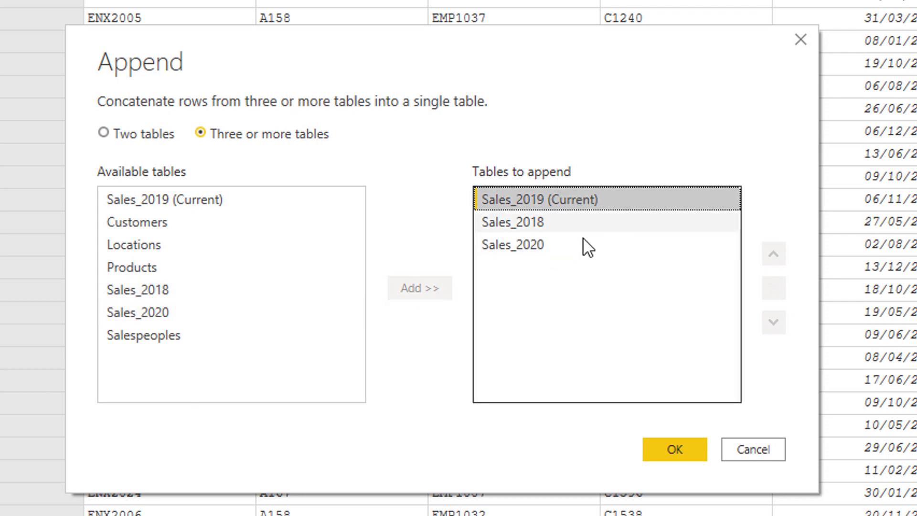
click(588, 222)
click(587, 201)
click(596, 221)
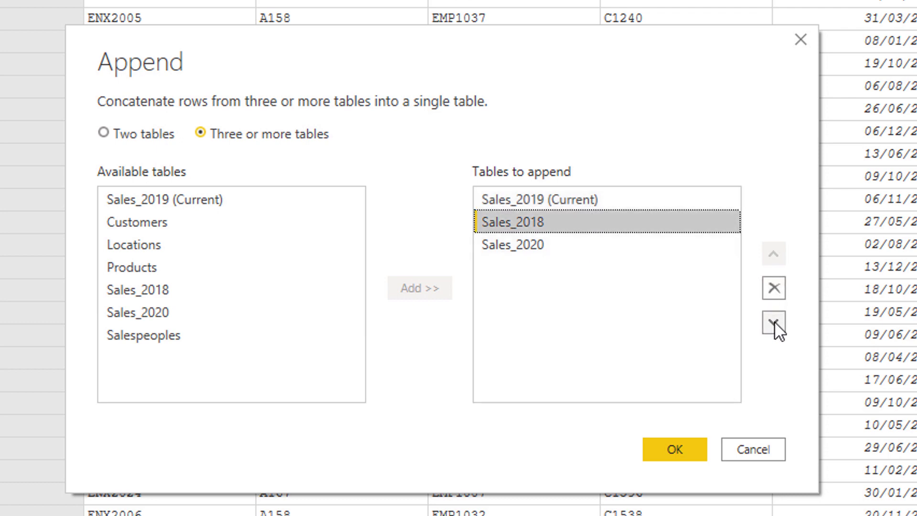
click(568, 200)
click(595, 243)
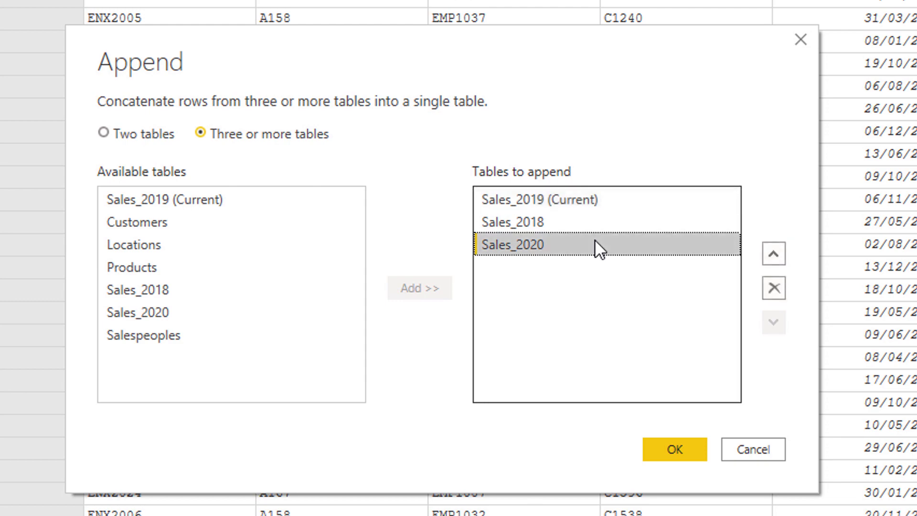
Cancel the append started on the Sales_2019 query and review the Salespeoples, Sales_2018 and Sales_2020 queries.
click(745, 447)
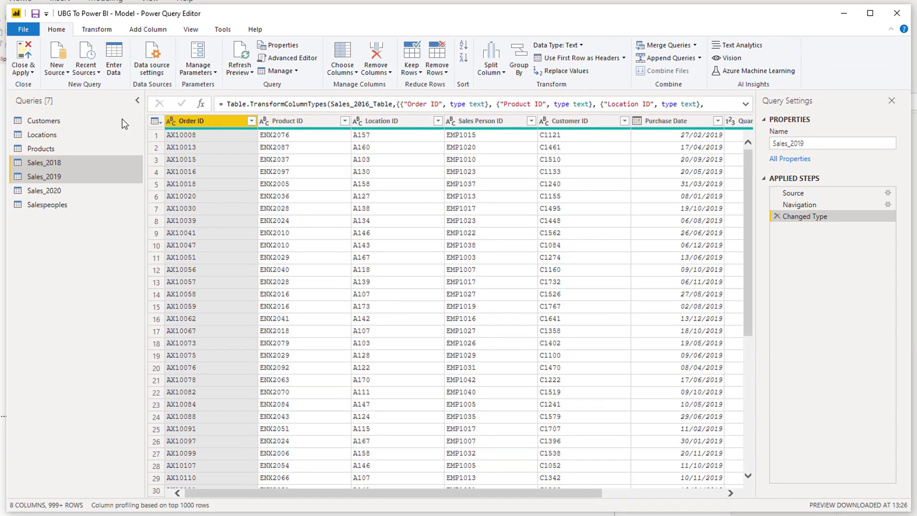
click(47, 205)
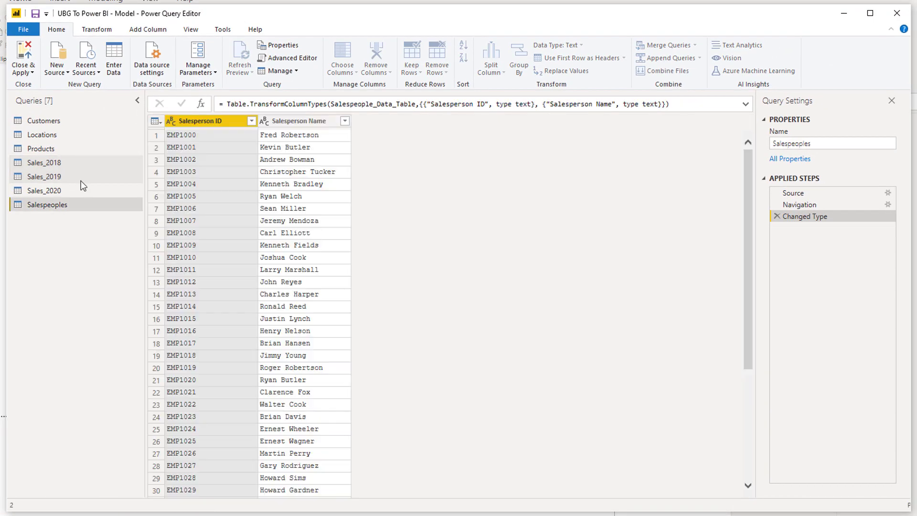
click(79, 161)
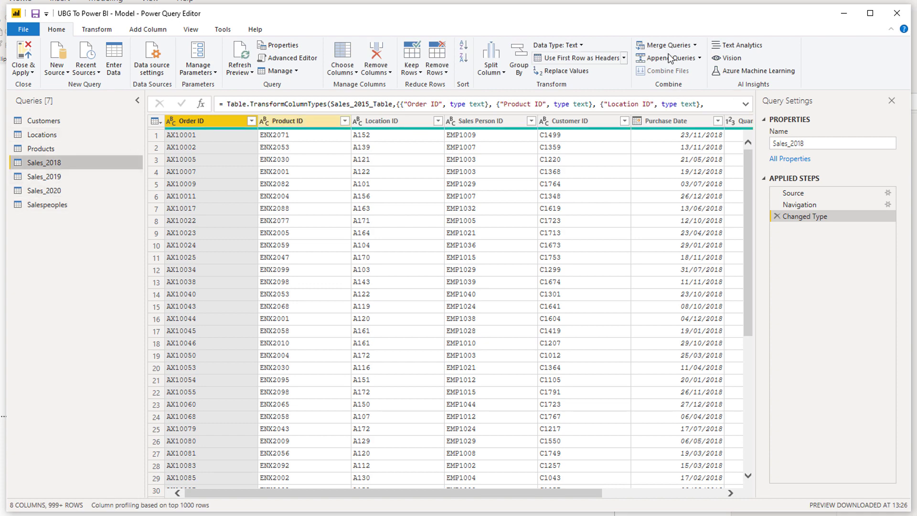
click(82, 191)
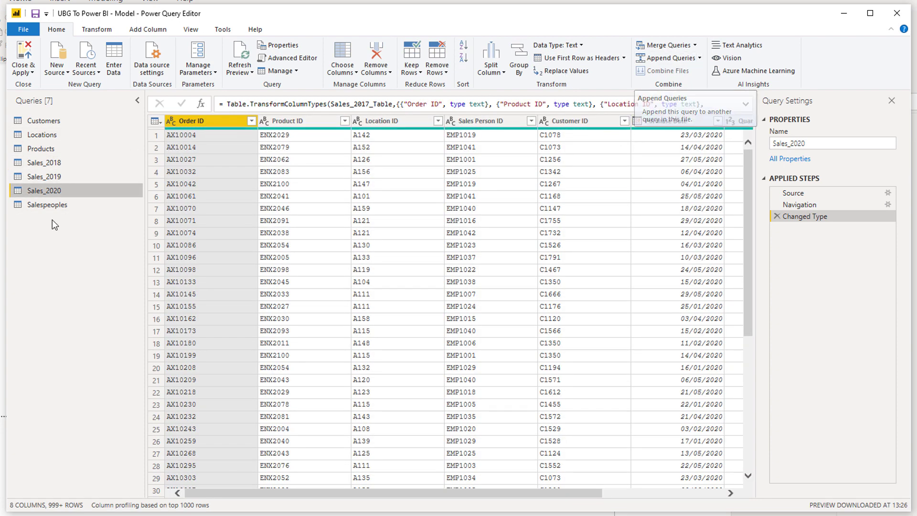
ctrl+click(62, 173)
Append Sales_2019 and Sales_2020 to the Sales_2018 query as a combination of three or more tables.
click(68, 160)
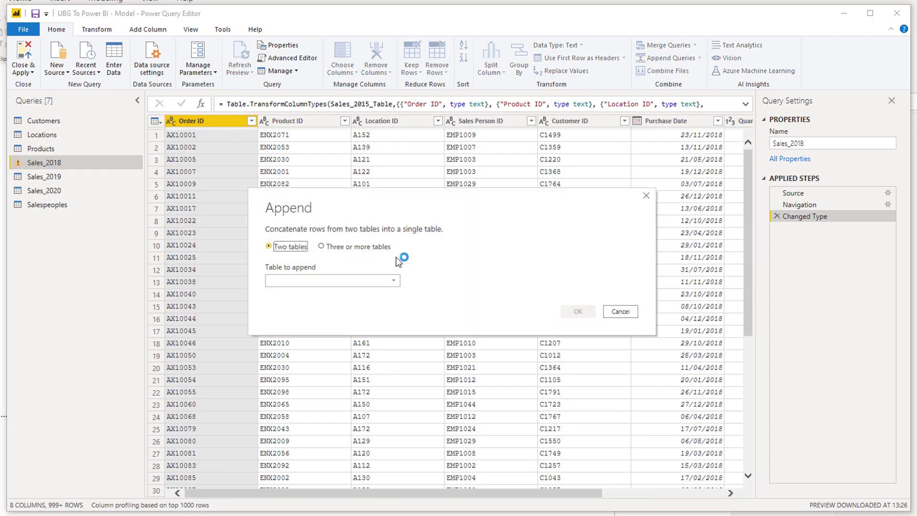
click(342, 247)
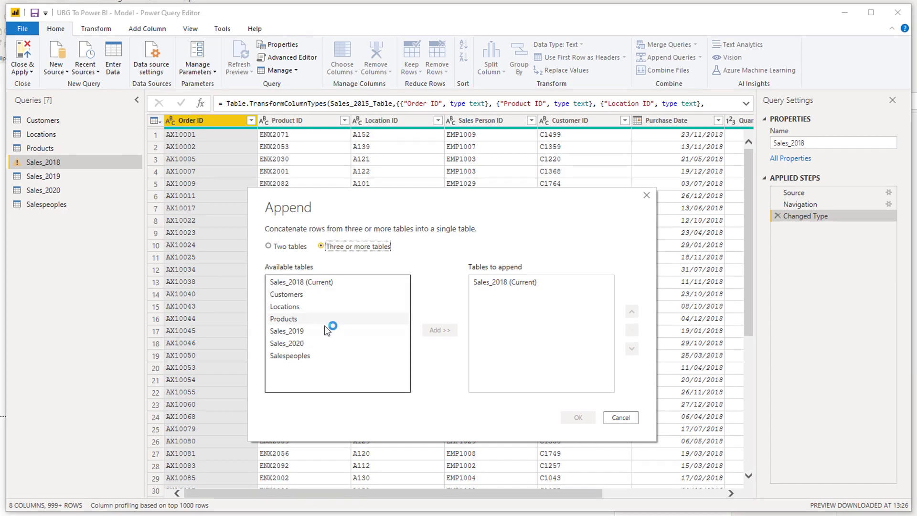
click(287, 331)
click(440, 330)
click(261, 315)
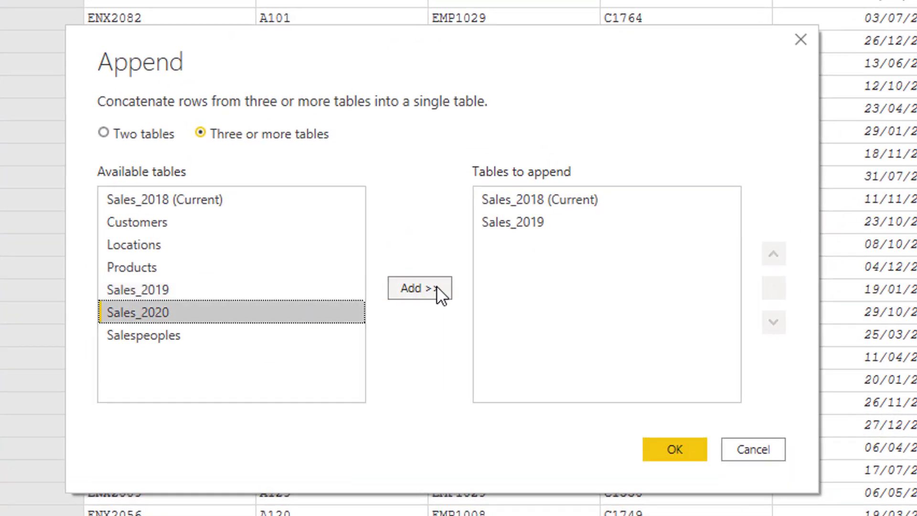
click(435, 288)
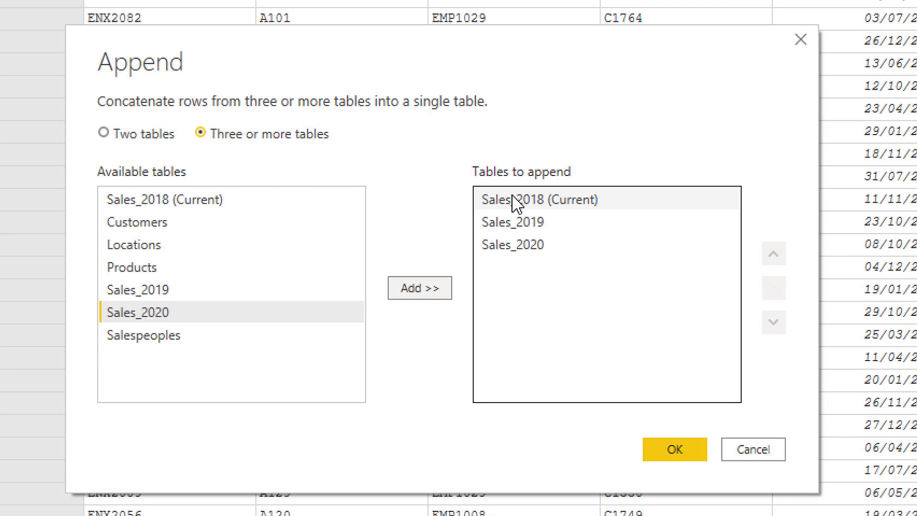
click(668, 449)
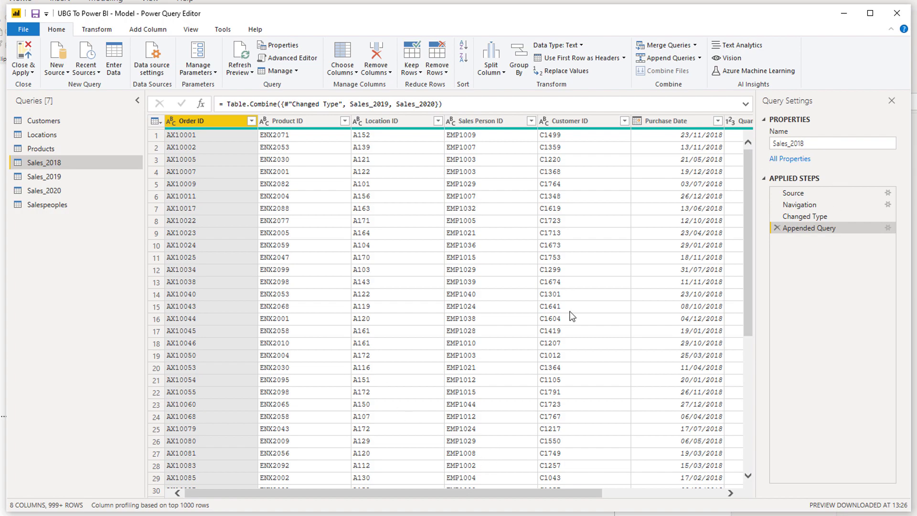
Sort the appended Sales_2018 query by Purchase Date in descending order.
scroll(680, 245, down, 20)
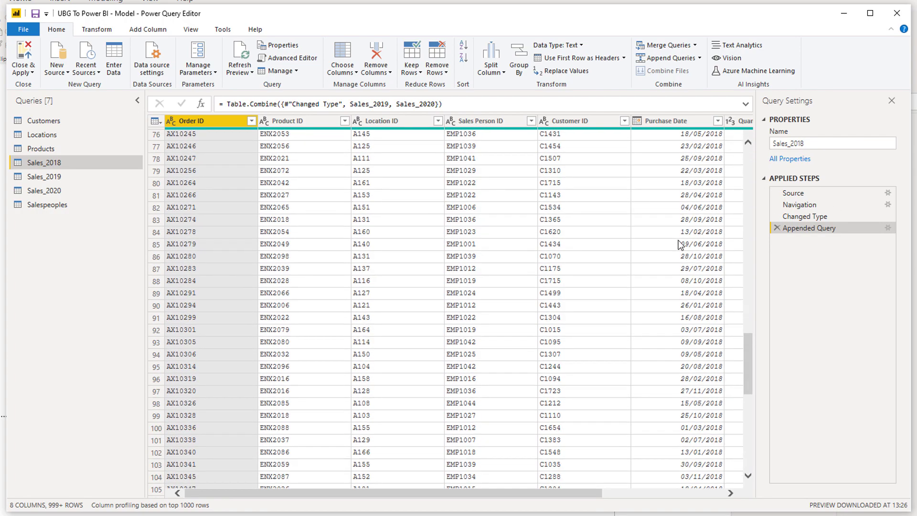
scroll(681, 244, down, 20)
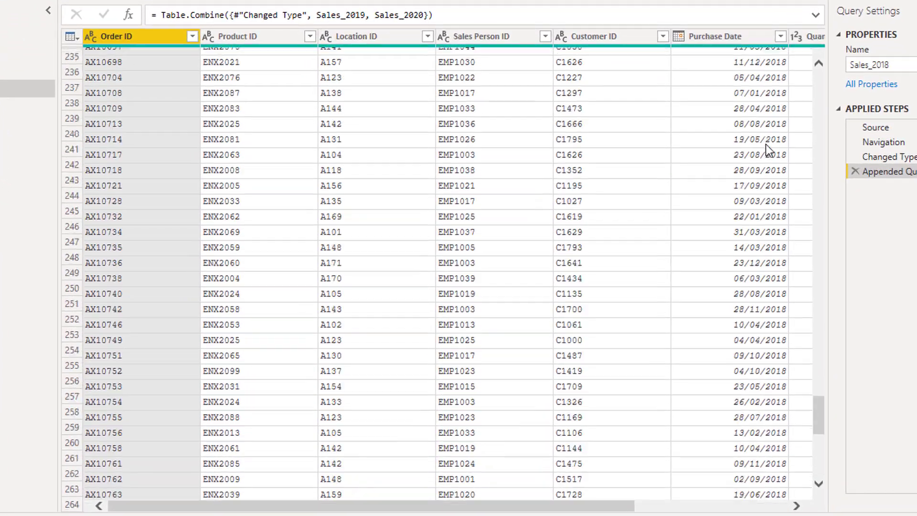
scroll(772, 81, down, 20)
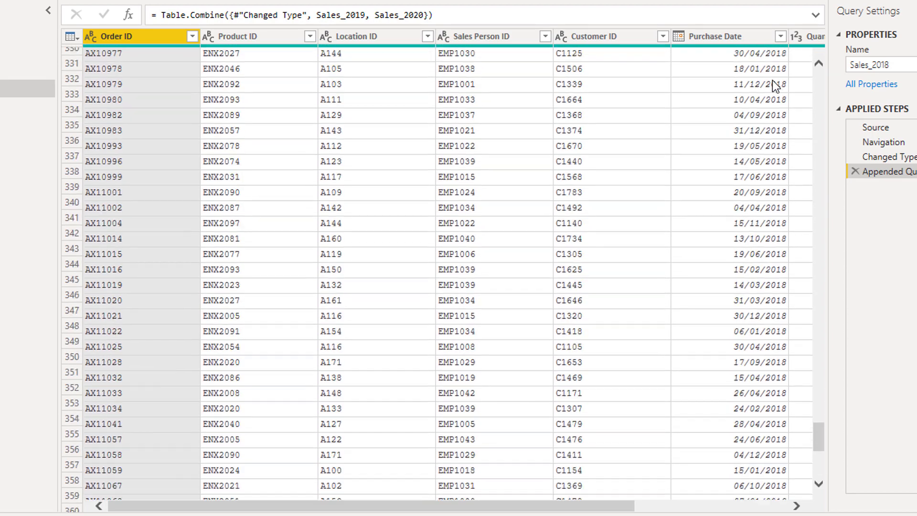
scroll(772, 80, down, 15)
click(780, 36)
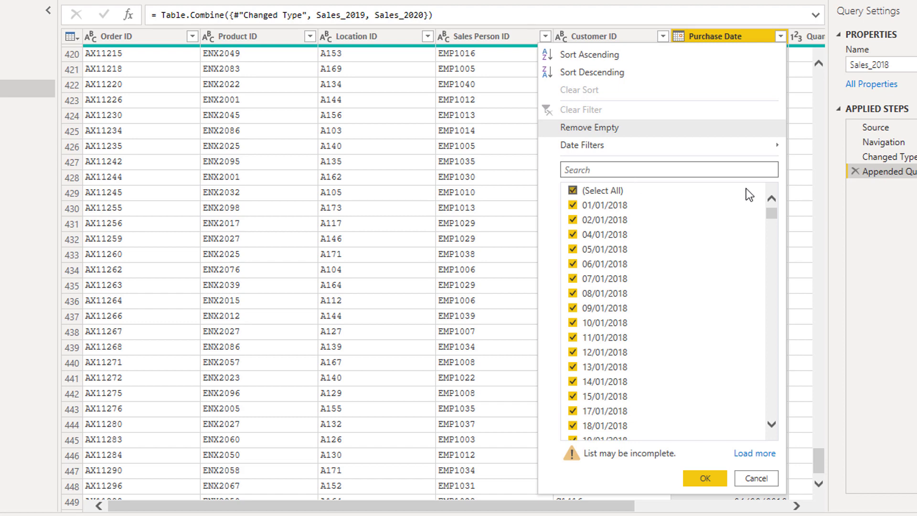
click(799, 84)
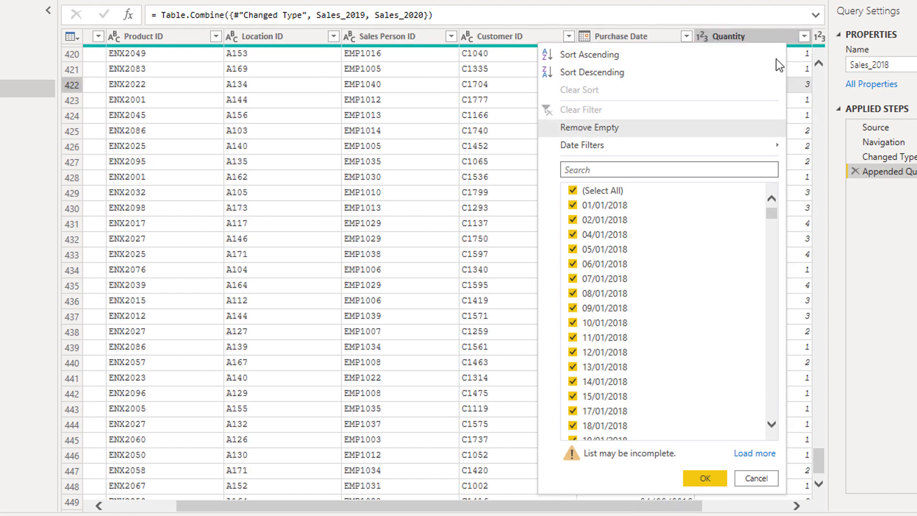
right_click(612, 35)
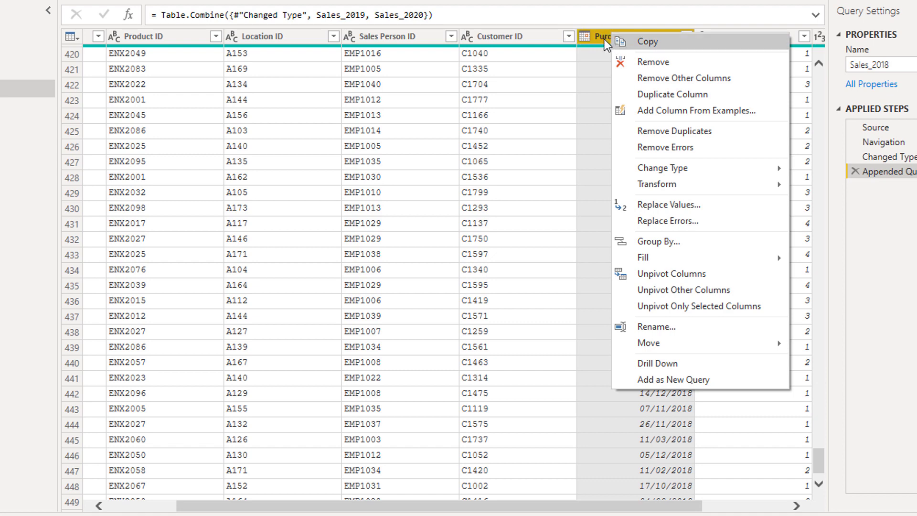
click(593, 37)
click(686, 36)
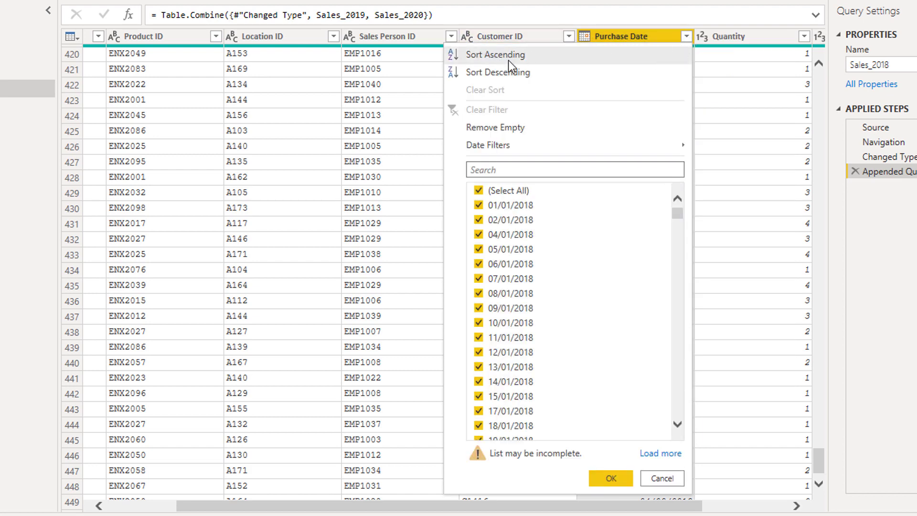
click(526, 72)
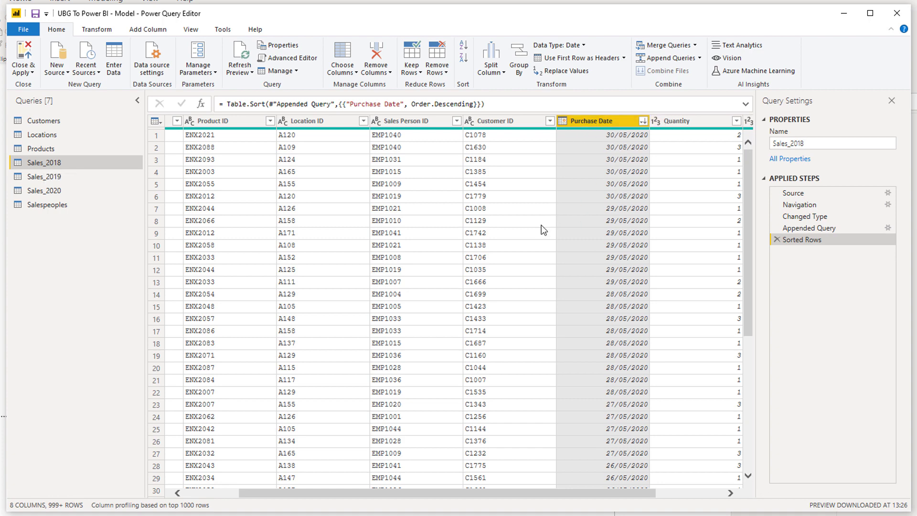
Rename the appended Sales_2018 query as Sales.
double_click(68, 161)
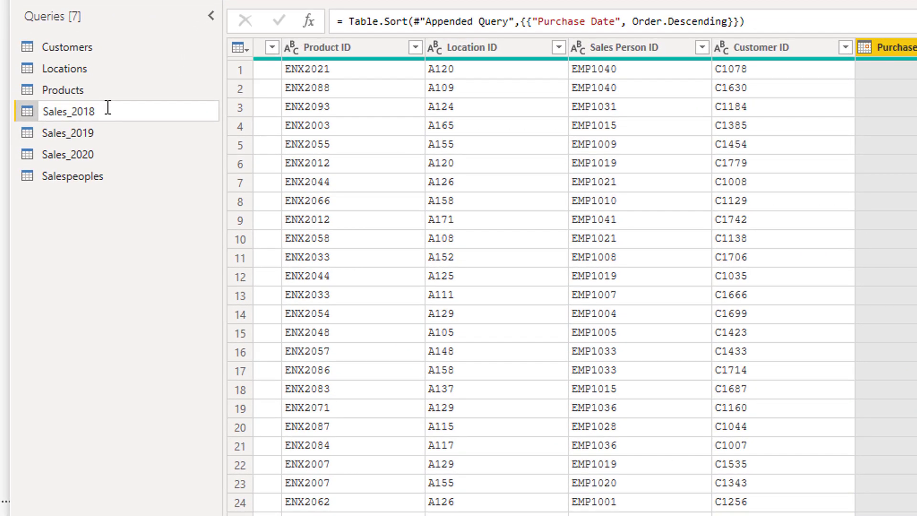
key(BackSpace)
key(BackSpace)
key(BackSpace)
key(BackSpace)
key(BackSpace)
key(Return)
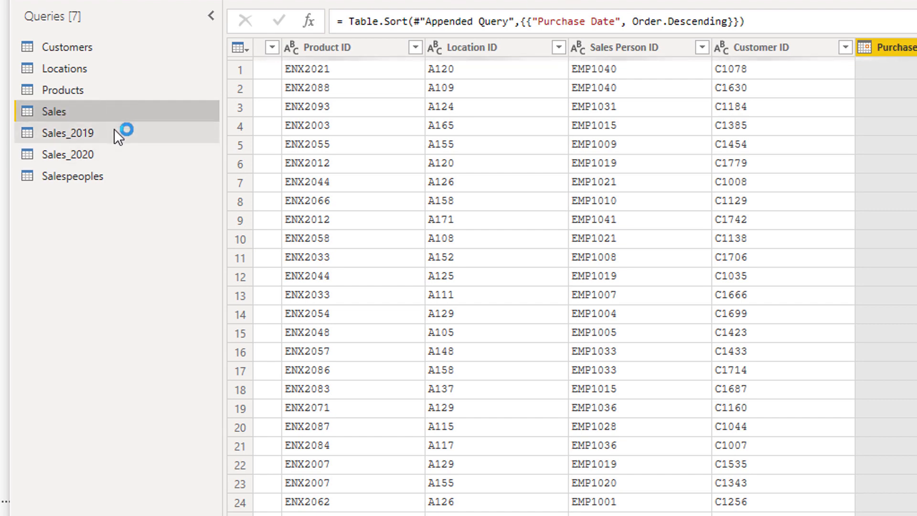
Disable loading into the model for the Sales_2019 and Sales_2020 queries.
click(115, 131)
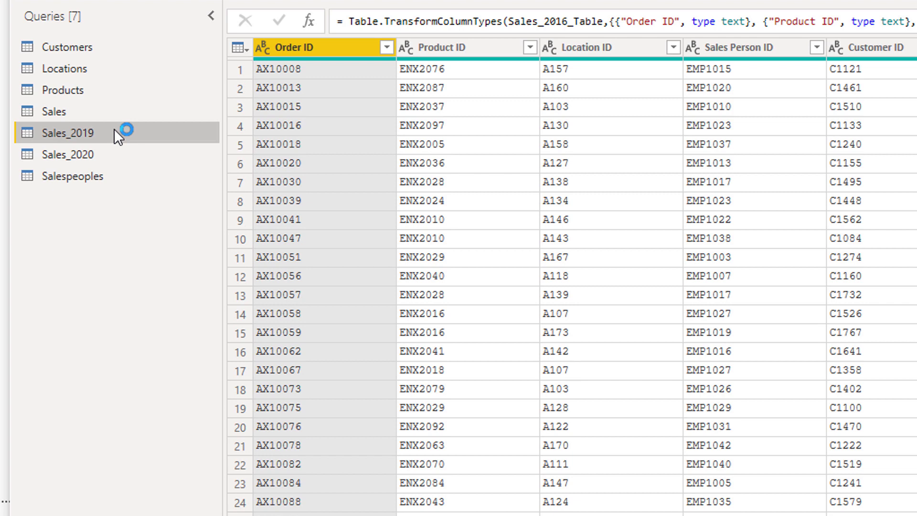
right_click(114, 135)
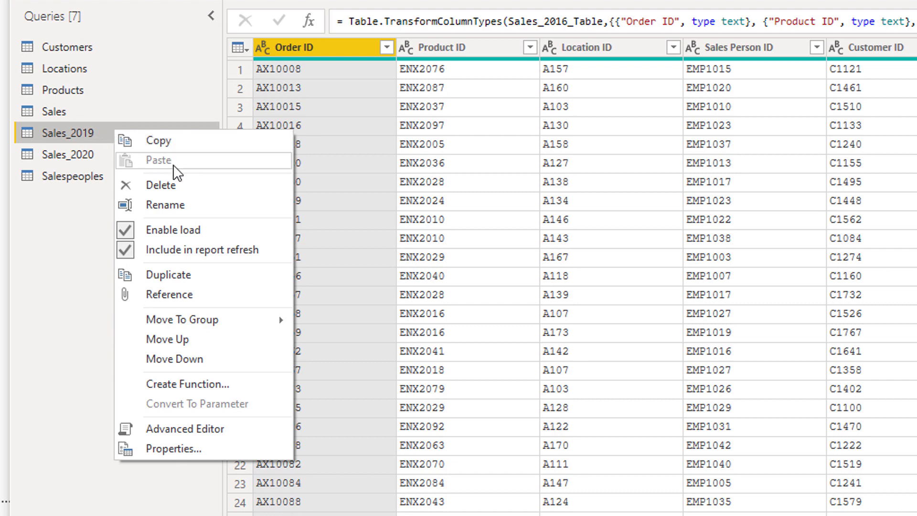
click(168, 229)
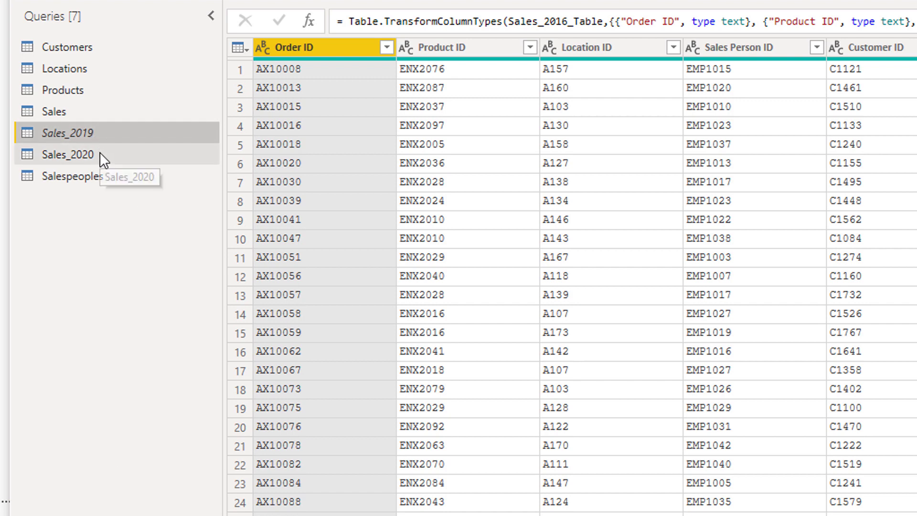
right_click(99, 152)
click(158, 250)
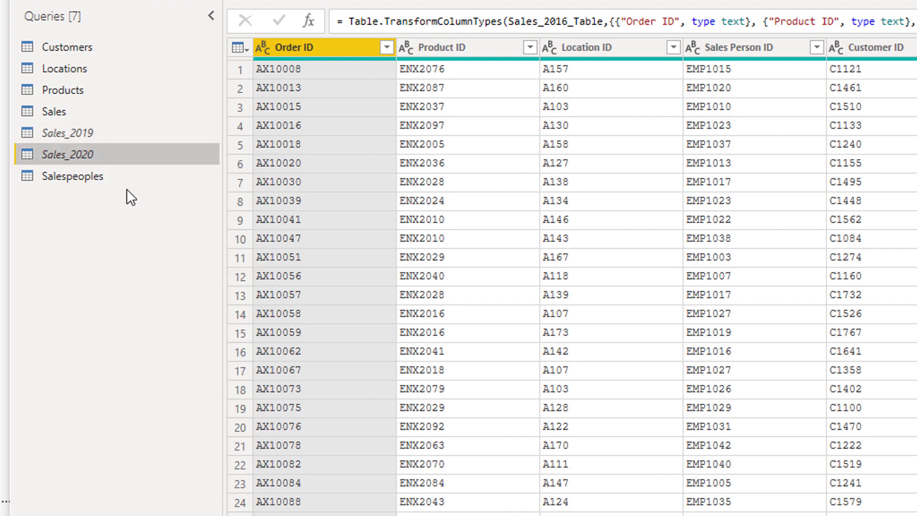
Compare the Sales_2019 and Sales queries and check the load setting of Sales_2019.
click(107, 134)
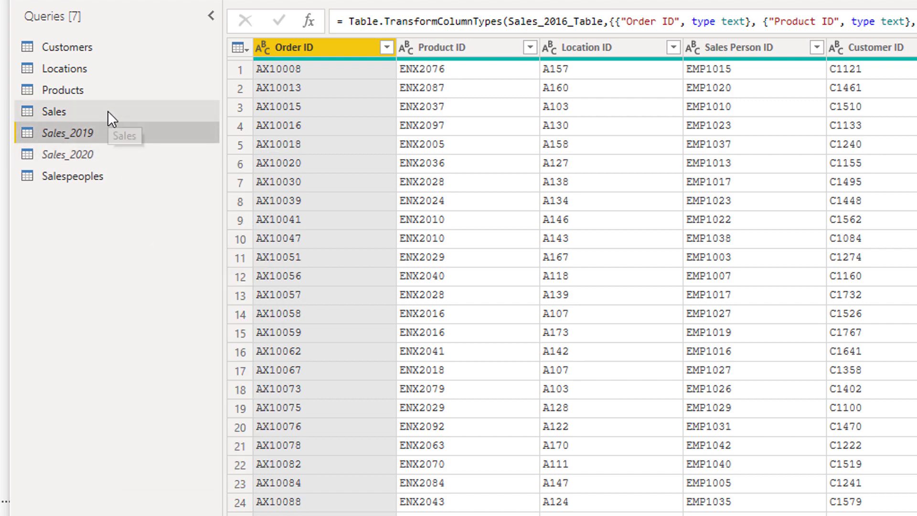
click(107, 111)
right_click(127, 133)
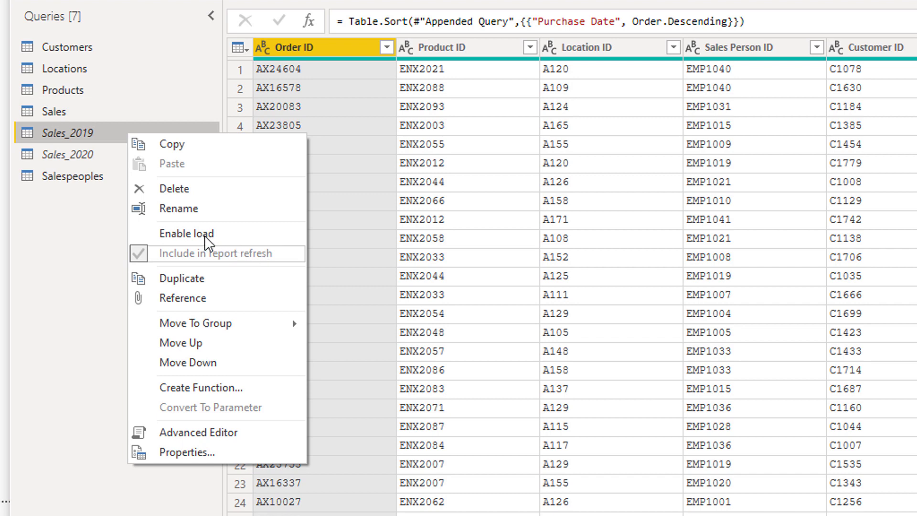
click(57, 213)
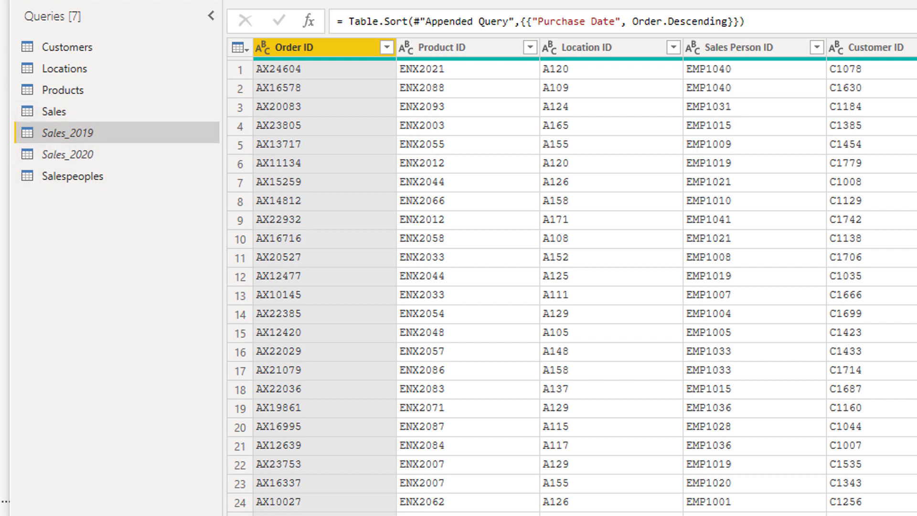
Check the data types of the Price, Quantity, Purchase Date and Customer ID columns in the Sales query.
click(54, 110)
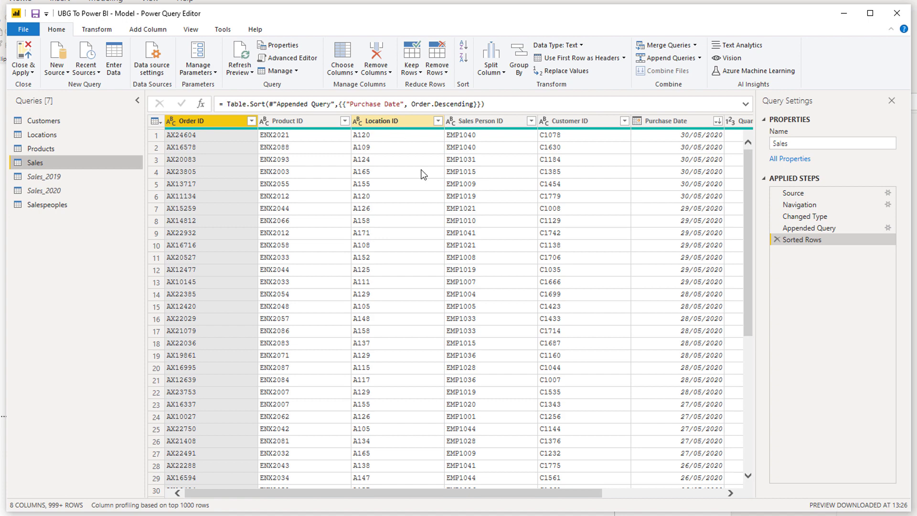
drag(518, 492, 668, 489)
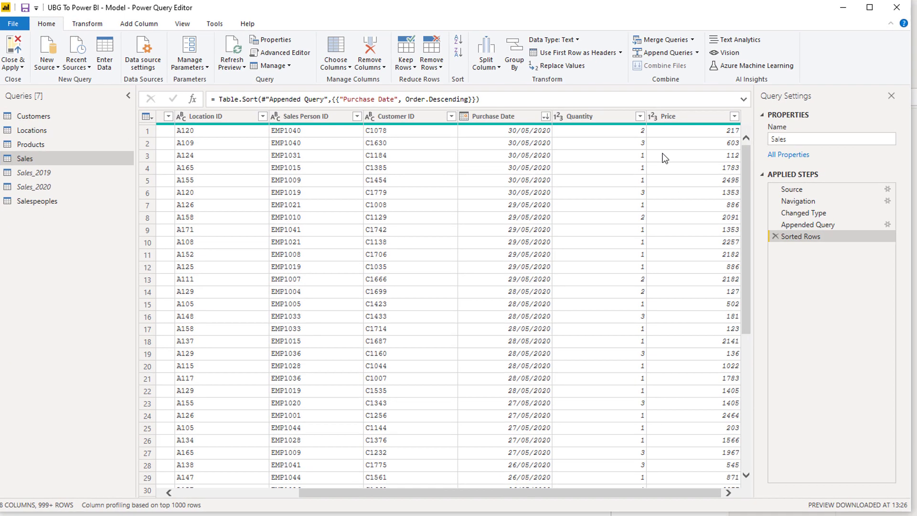
click(661, 121)
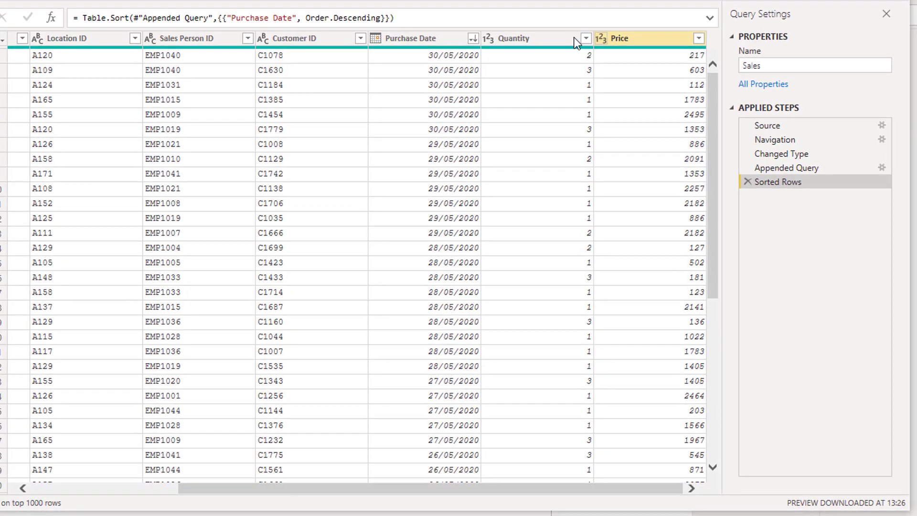
click(488, 38)
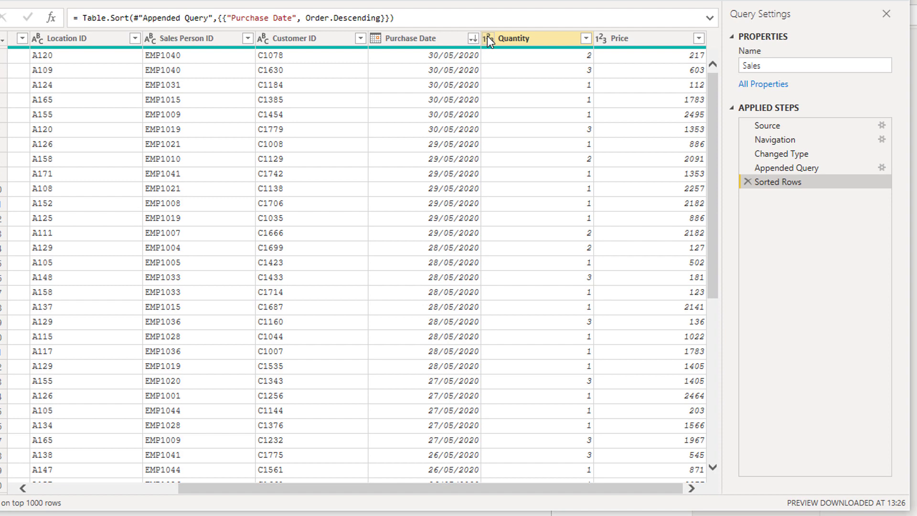
click(392, 42)
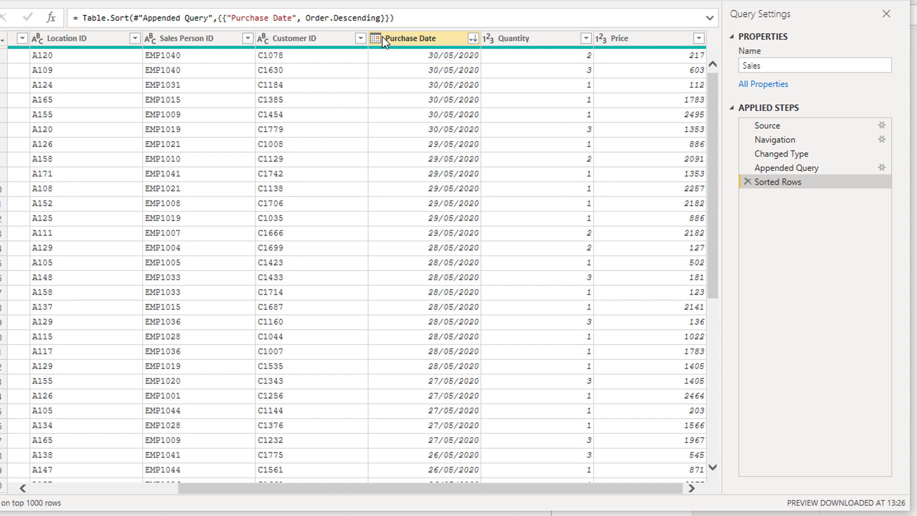
click(270, 42)
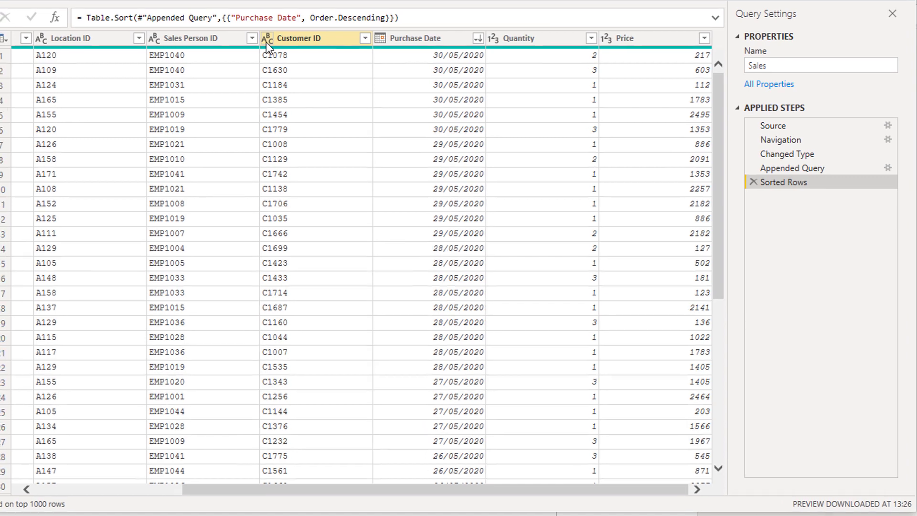
View the data types available for the Customer ID column of the Sales query without changing its type.
click(262, 40)
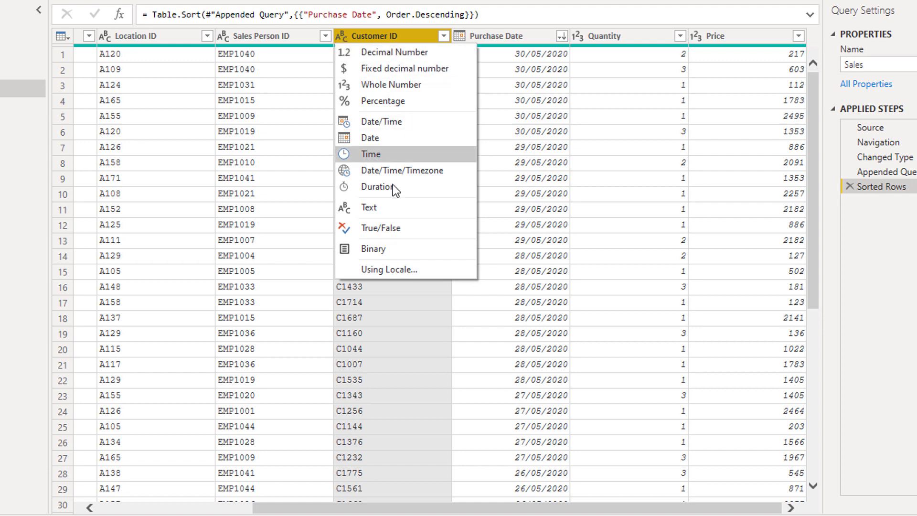
click(343, 38)
click(343, 38)
click(311, 62)
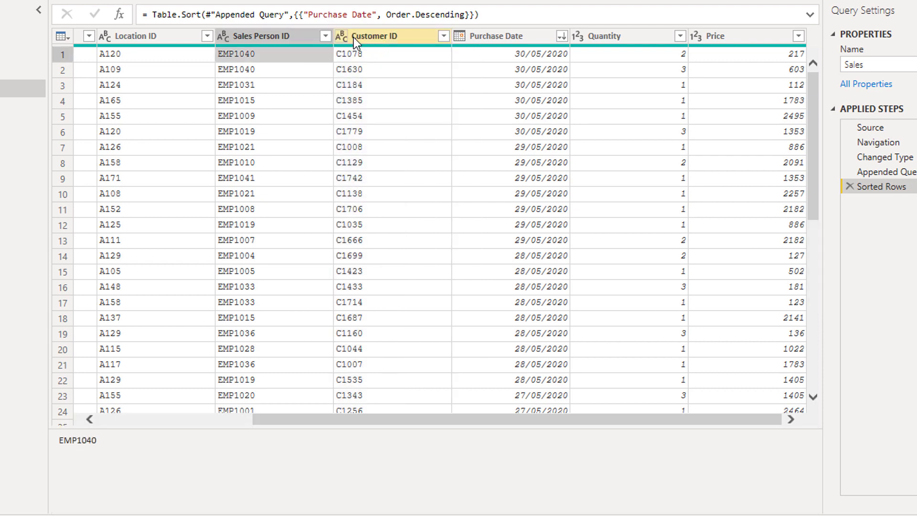
click(358, 36)
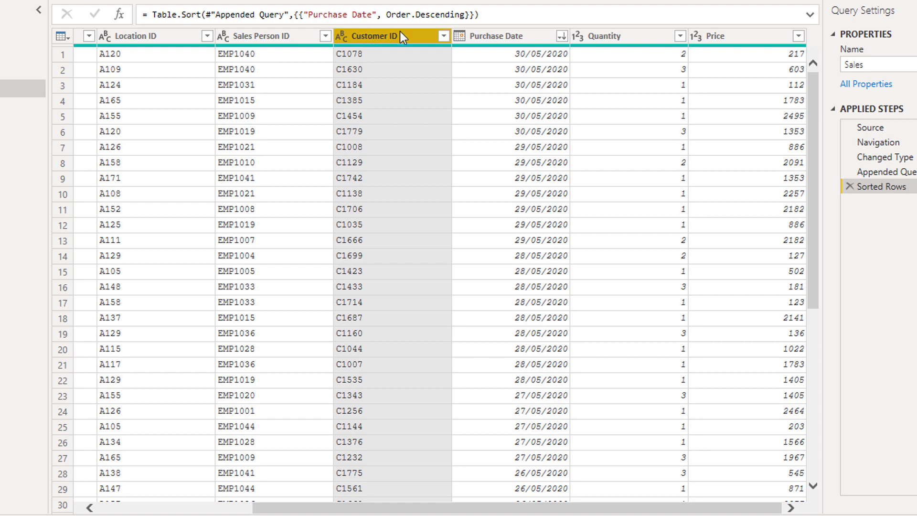
View the Salespeoples lookup query and compare it with the ID columns of the Sales query.
mouse_move(769, 46)
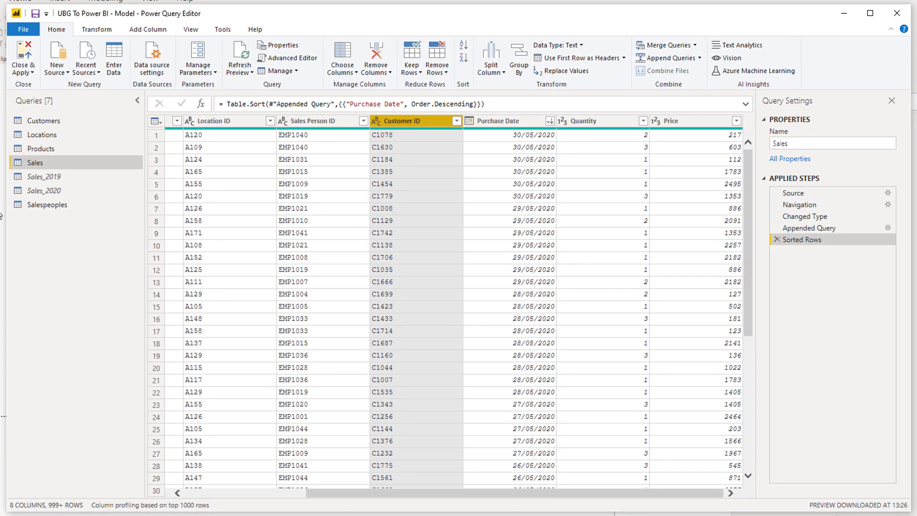
click(62, 207)
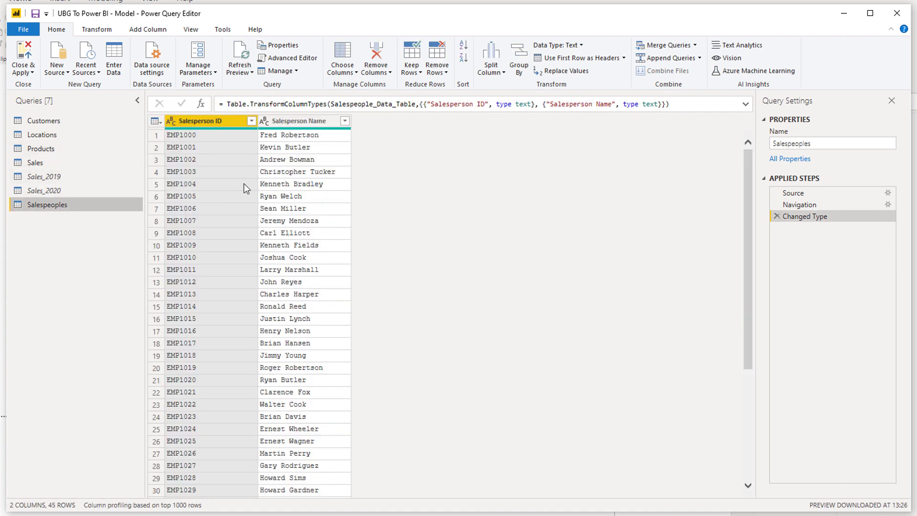
click(85, 162)
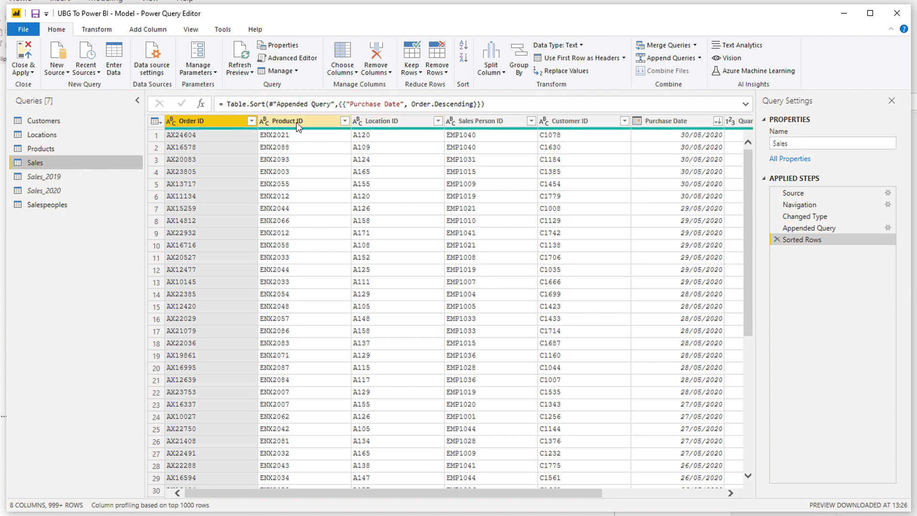
Duplicate the State column in the Locations query.
click(75, 135)
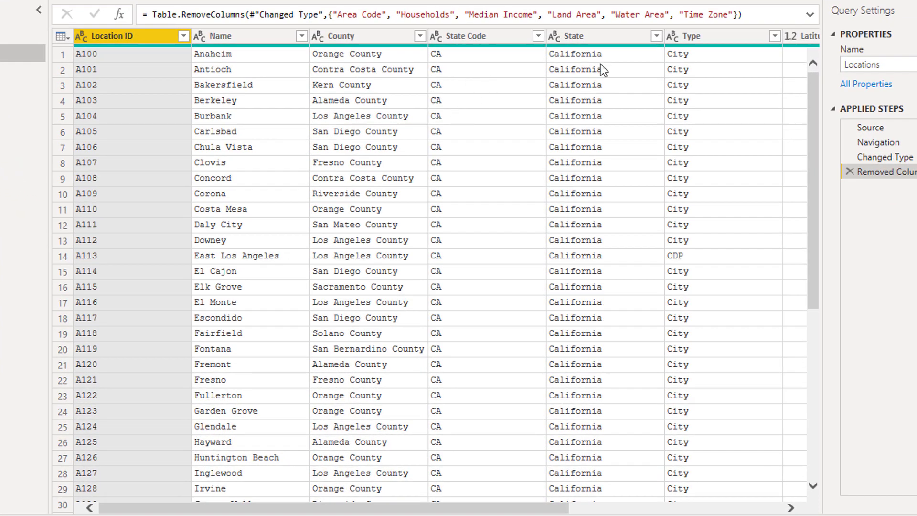
drag(531, 509, 654, 499)
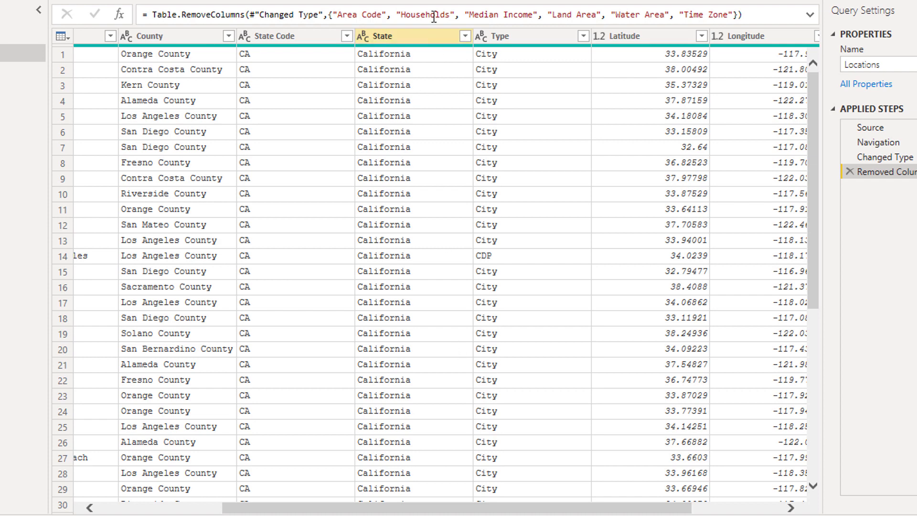
click(400, 38)
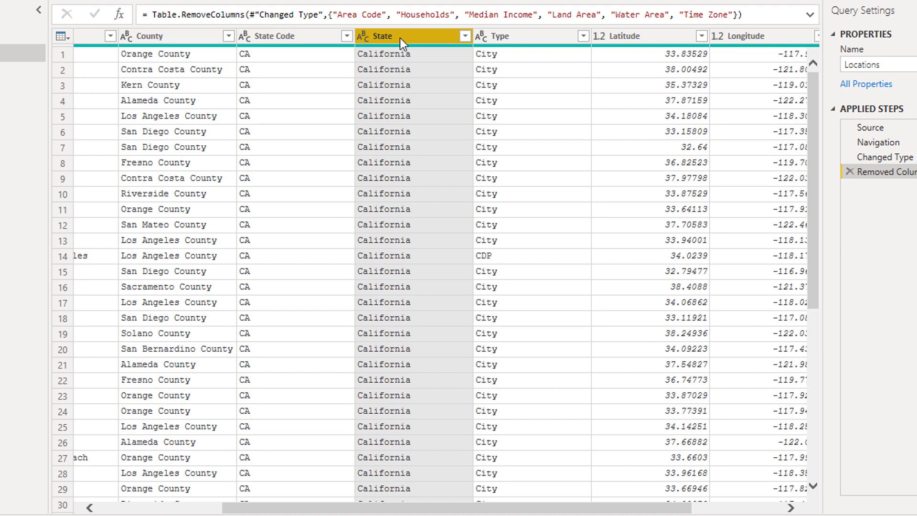
right_click(400, 38)
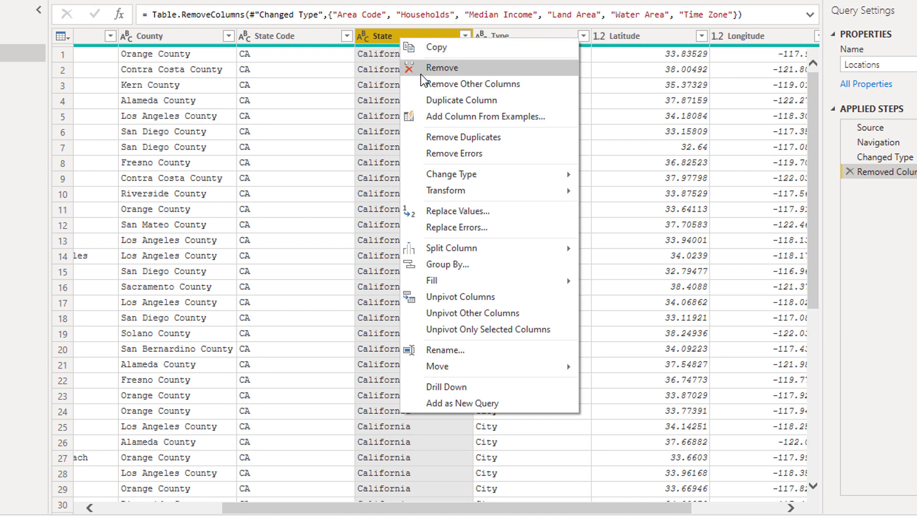
click(431, 100)
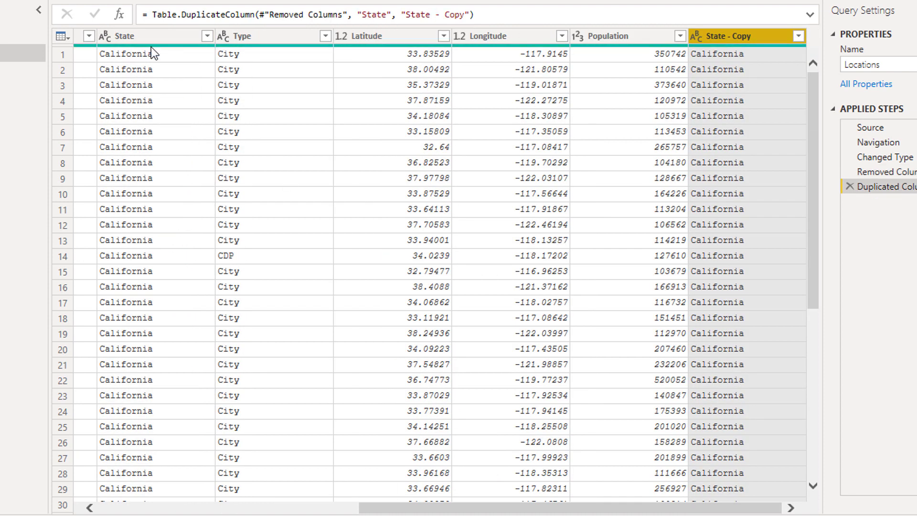
Transform the text in the duplicated State column of the Locations query to uppercase.
right_click(732, 36)
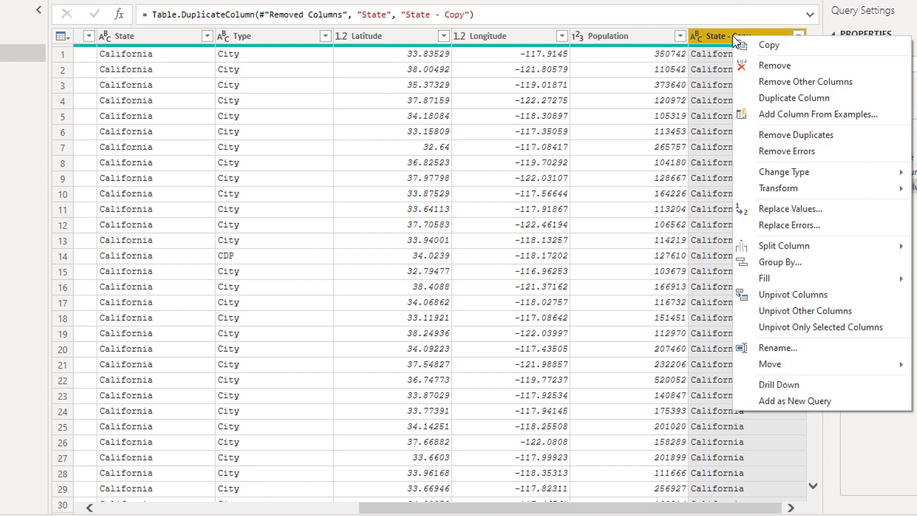
mouse_move(778, 189)
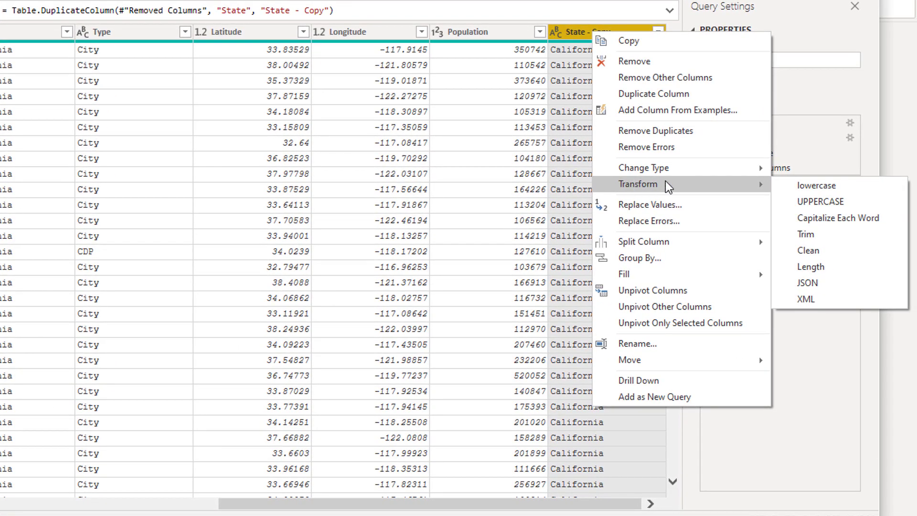
click(804, 205)
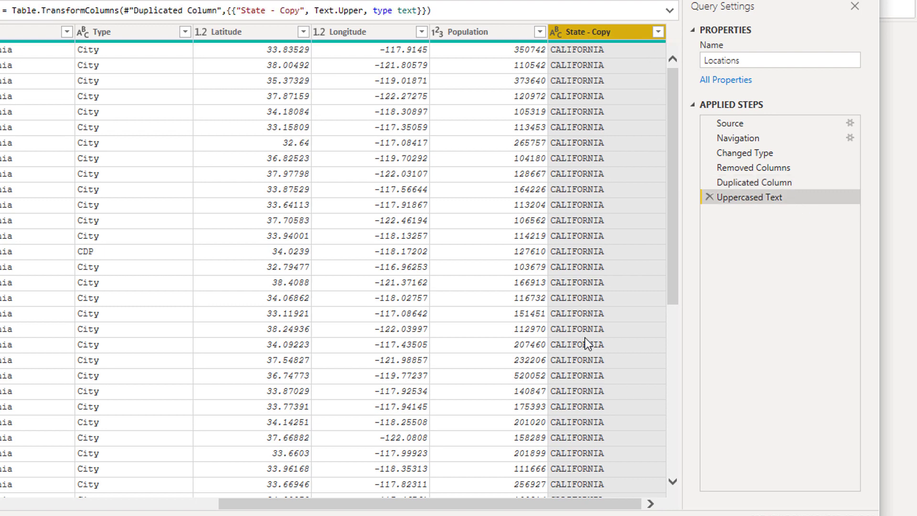
scroll(603, 496, down, 2)
Split the uppercase State copy by number of characters, using 4 characters, once, as far left as possible.
click(589, 35)
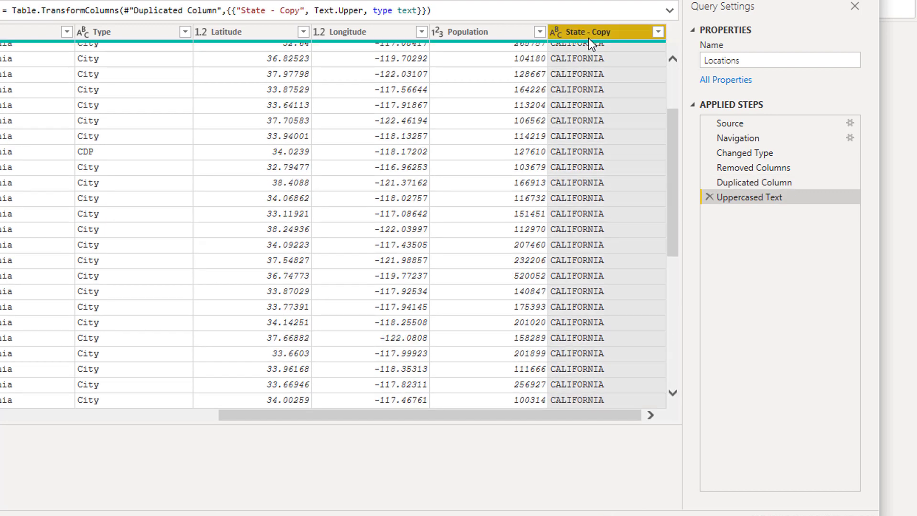
right_click(586, 33)
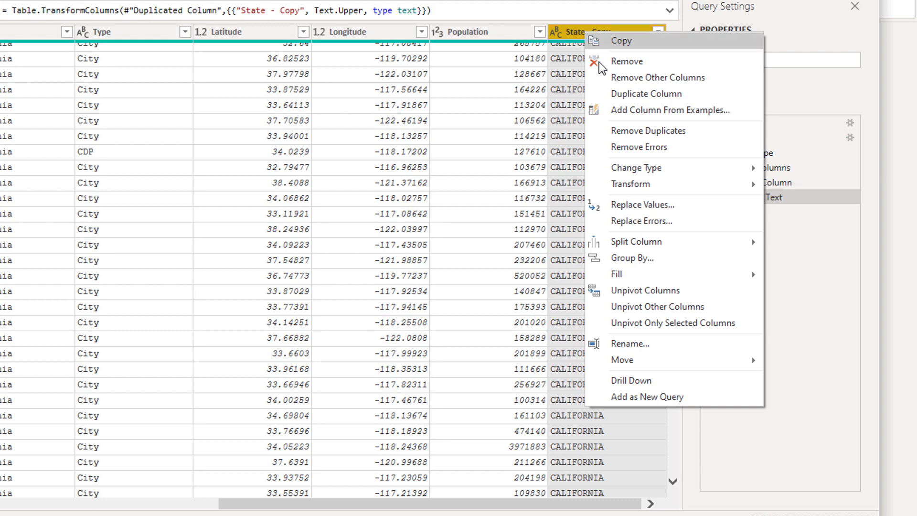
mouse_move(635, 245)
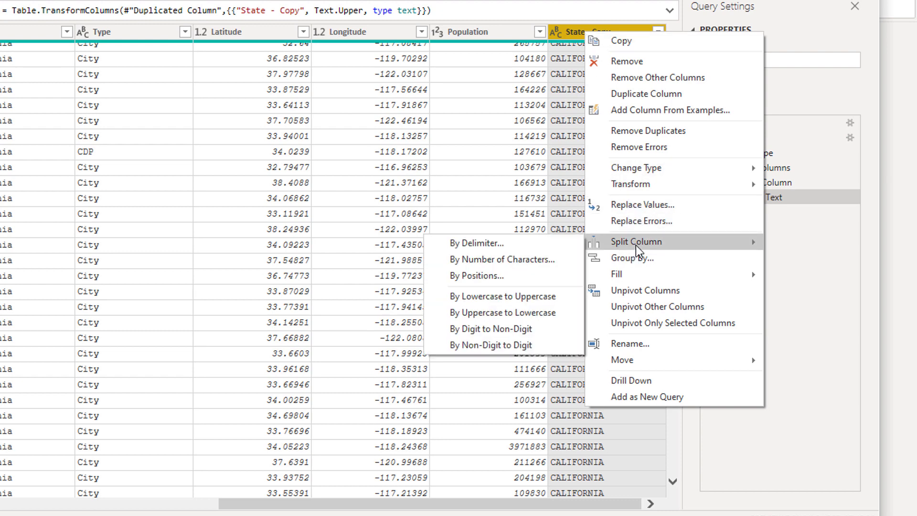
click(512, 260)
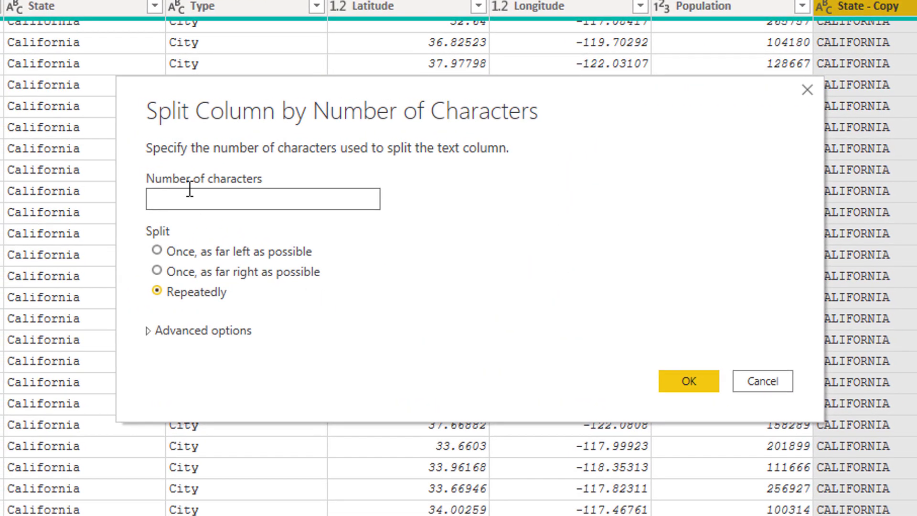
text(4)
click(156, 250)
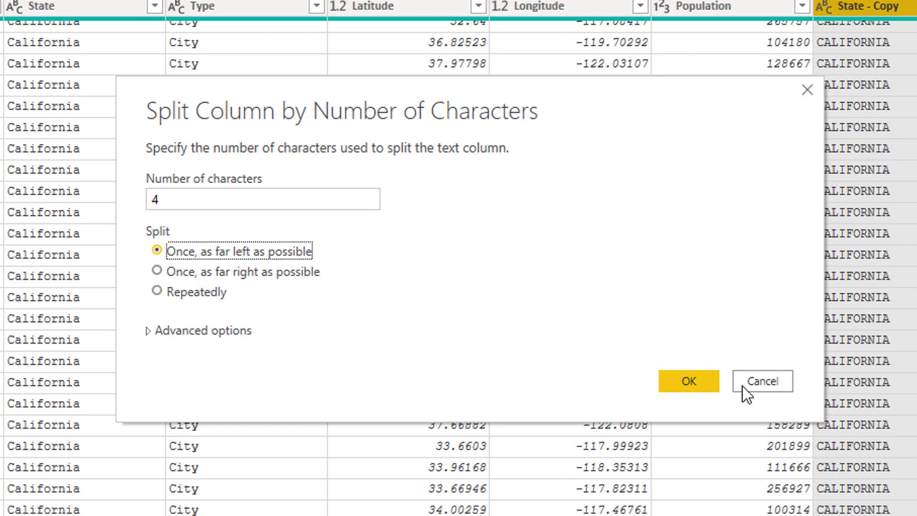
click(676, 379)
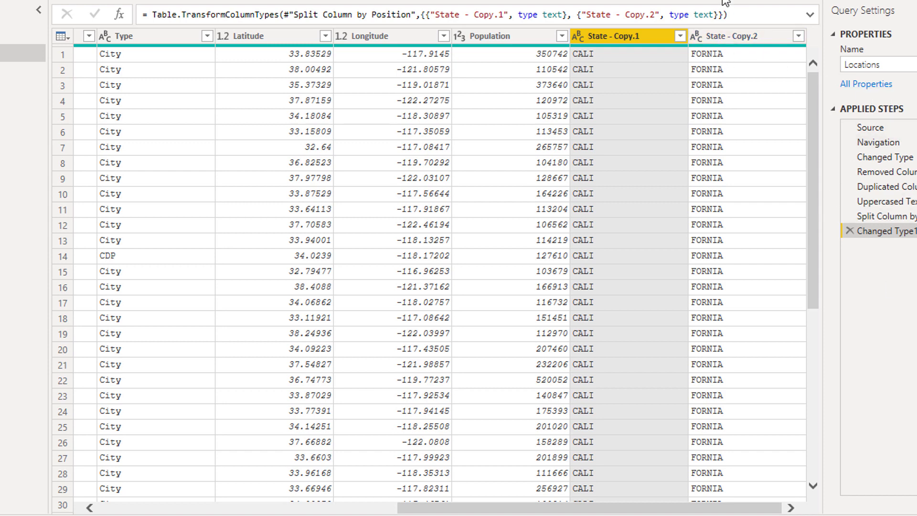
Remove the State - Copy.2 column from the Locations query.
click(727, 41)
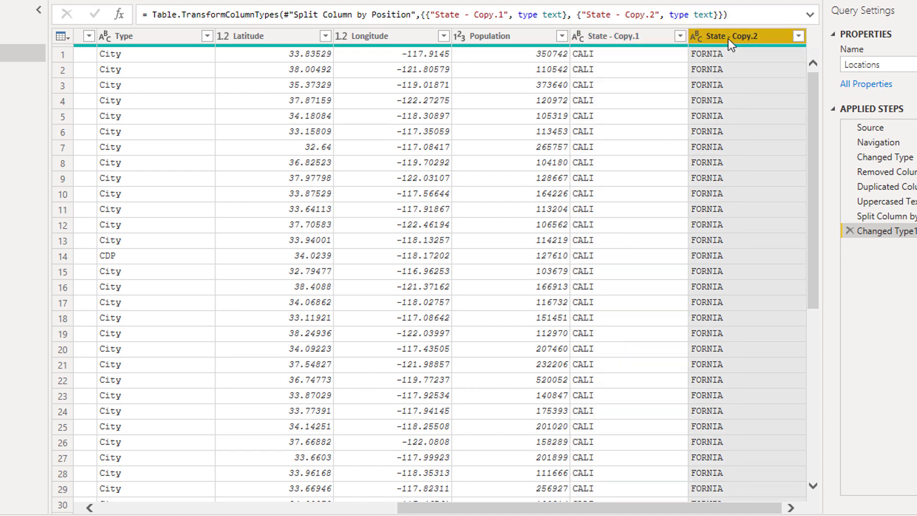
right_click(728, 38)
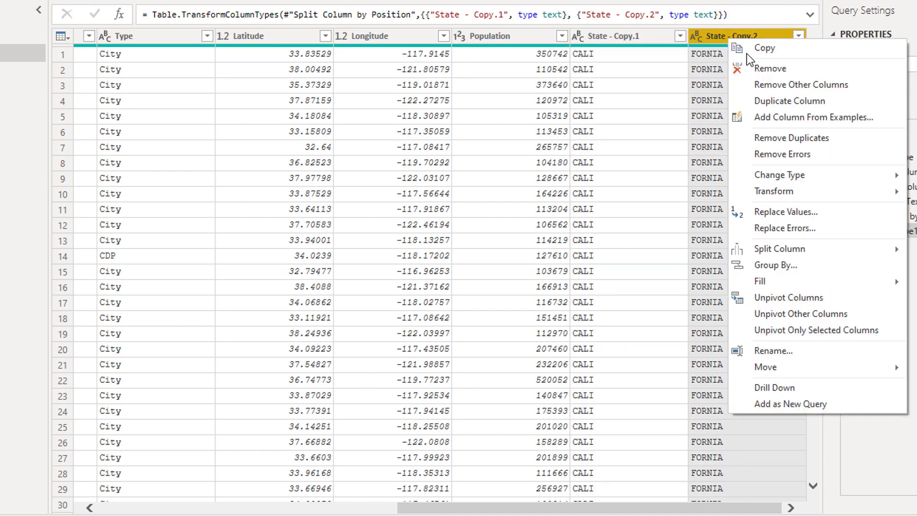
click(781, 67)
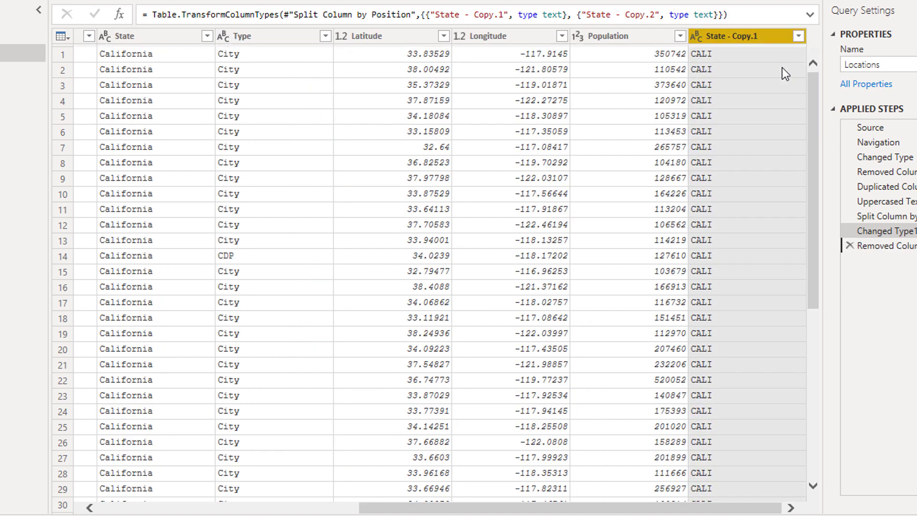
Rename the State - Copy.1 column to State Short Code and move it between the State and Type columns.
double_click(724, 39)
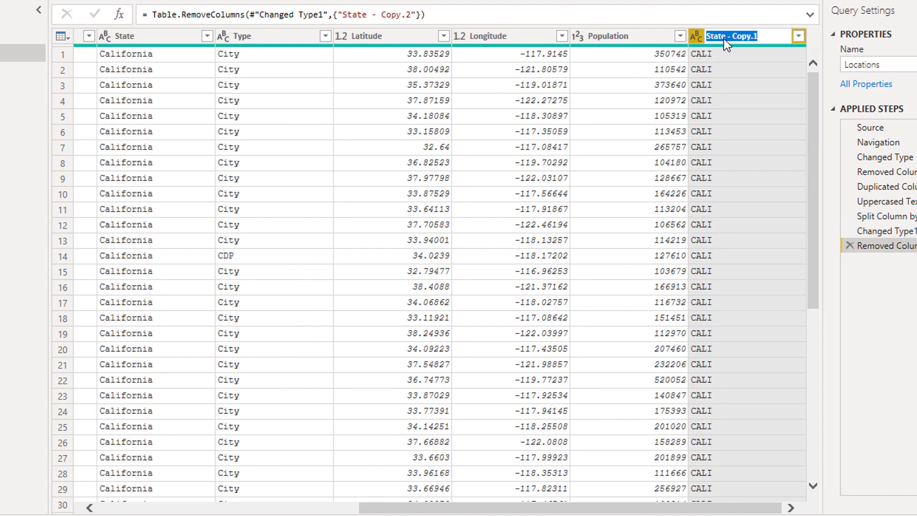
text(State Sh)
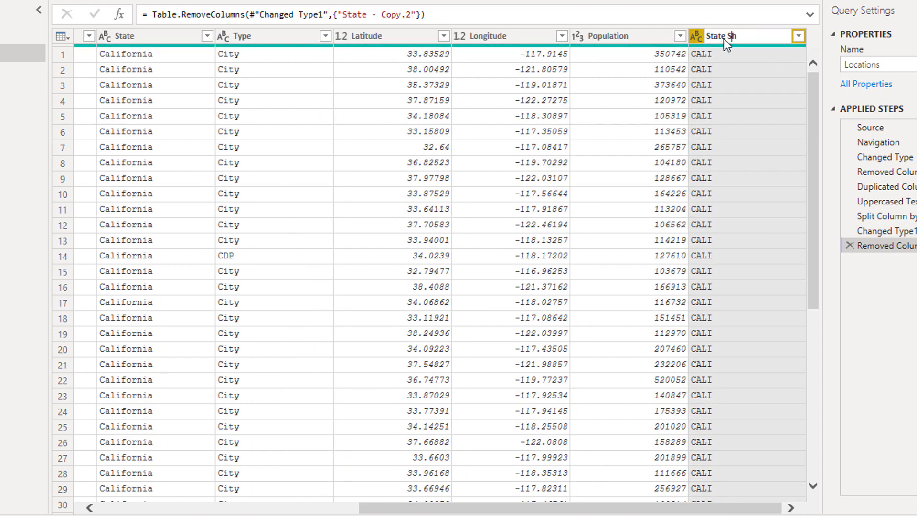
text(ort Code)
key(Return)
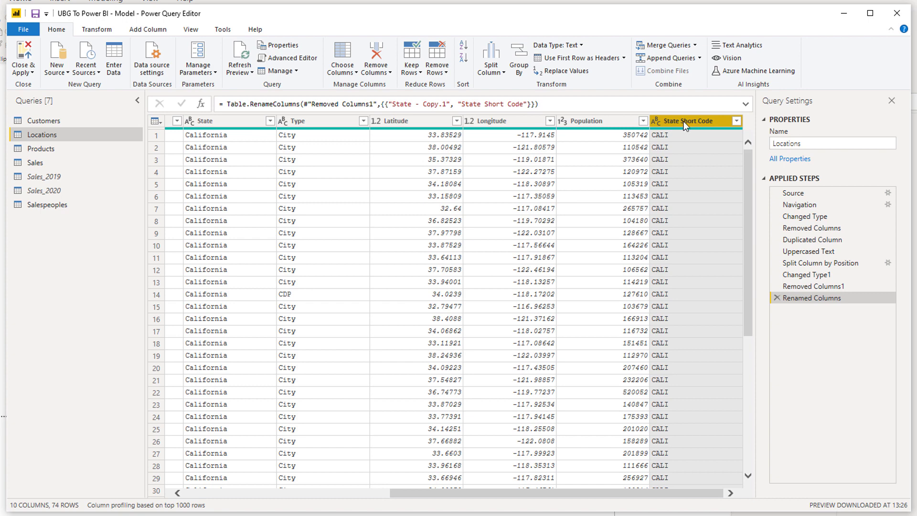
drag(686, 125, 322, 114)
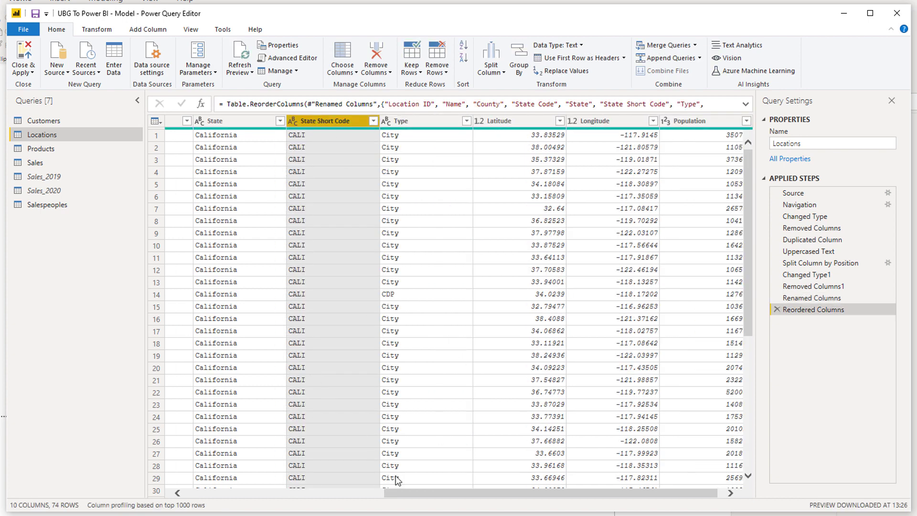
drag(417, 496, 242, 479)
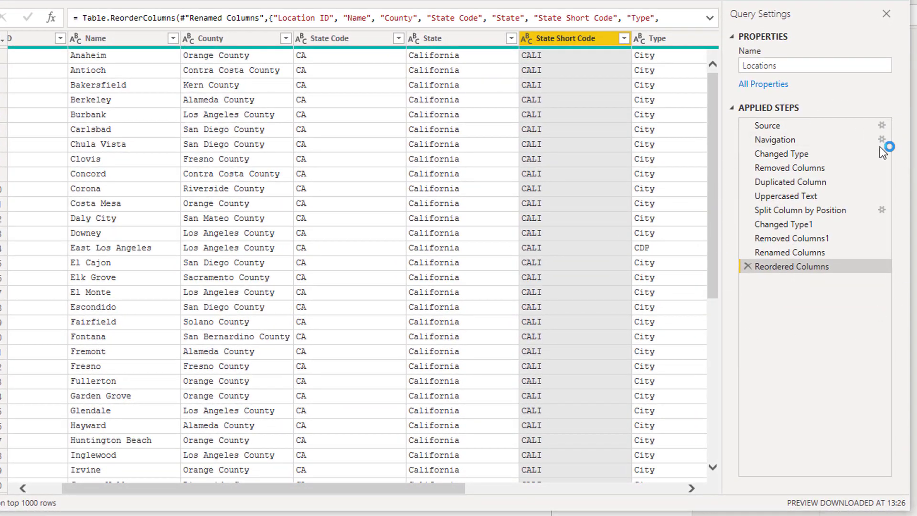
Review the applied steps of the Locations query one by one, from Renamed Columns back to Duplicated Column, including their formulas.
click(798, 251)
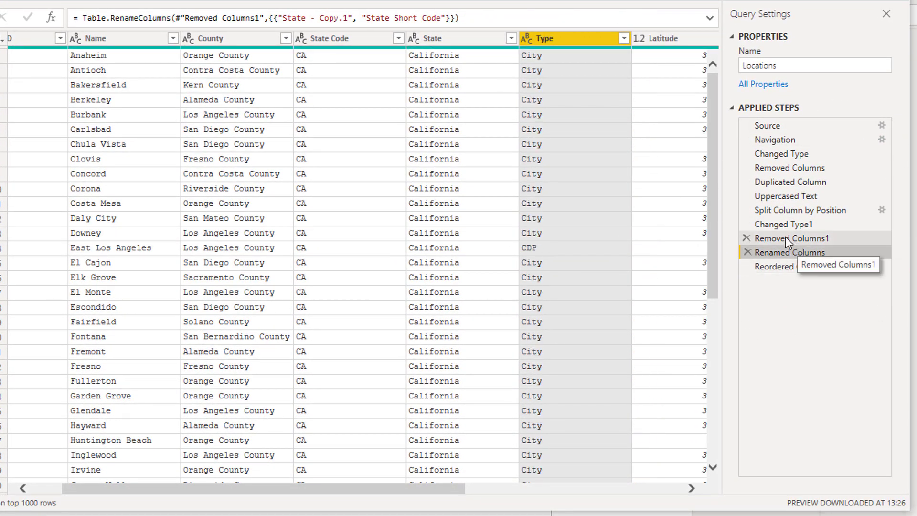
click(786, 236)
click(769, 224)
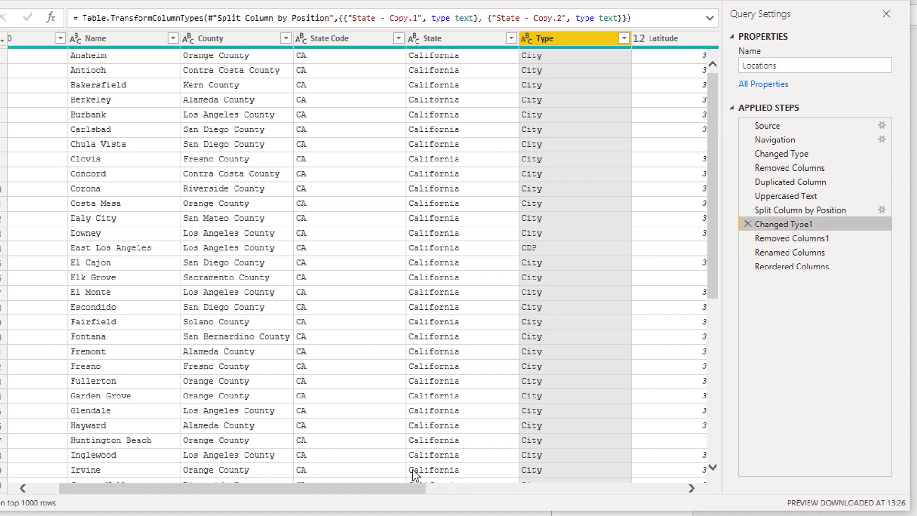
drag(415, 487, 613, 486)
click(613, 486)
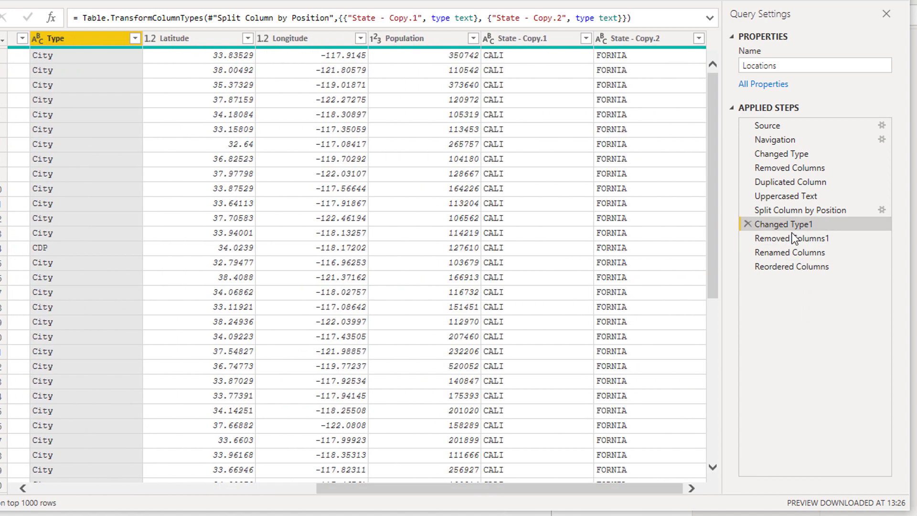
click(787, 254)
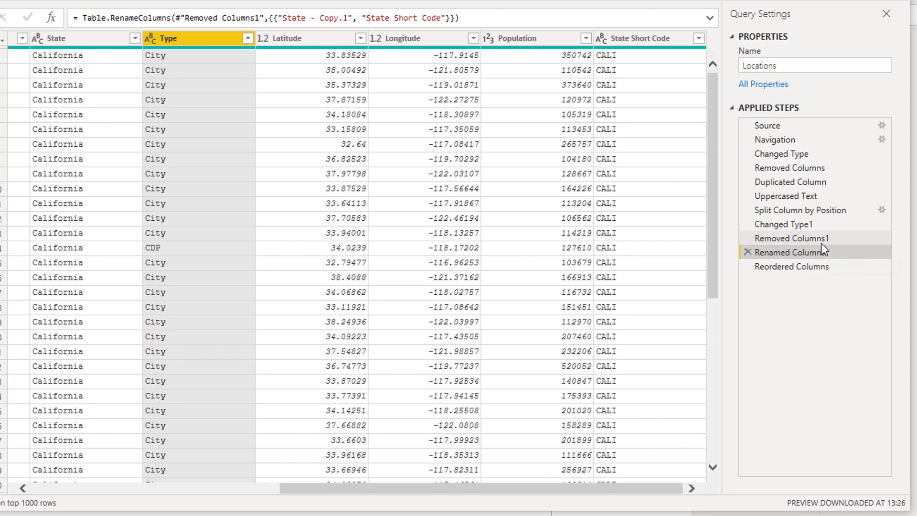
click(823, 238)
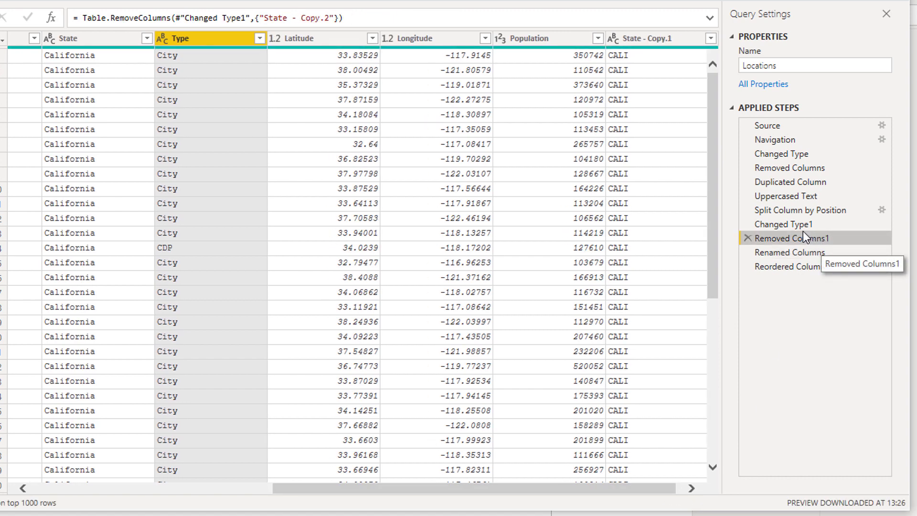
click(802, 226)
click(803, 209)
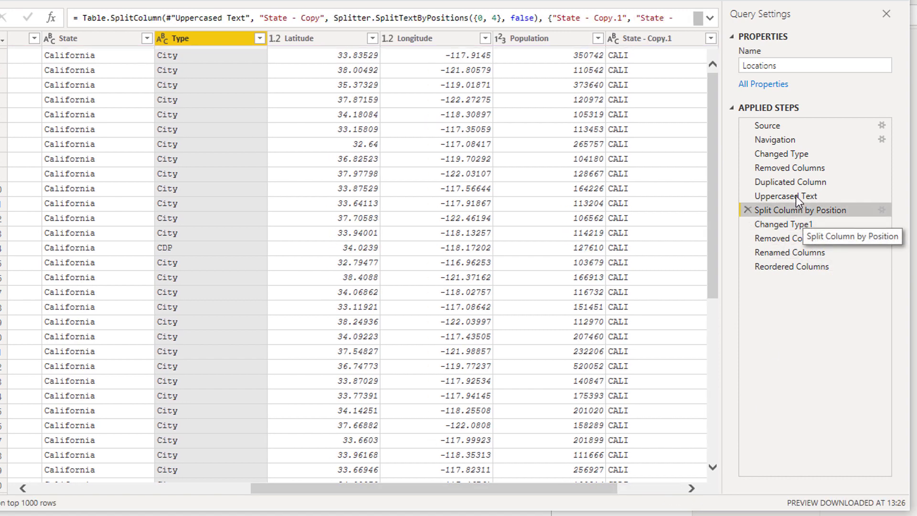
click(797, 195)
click(790, 181)
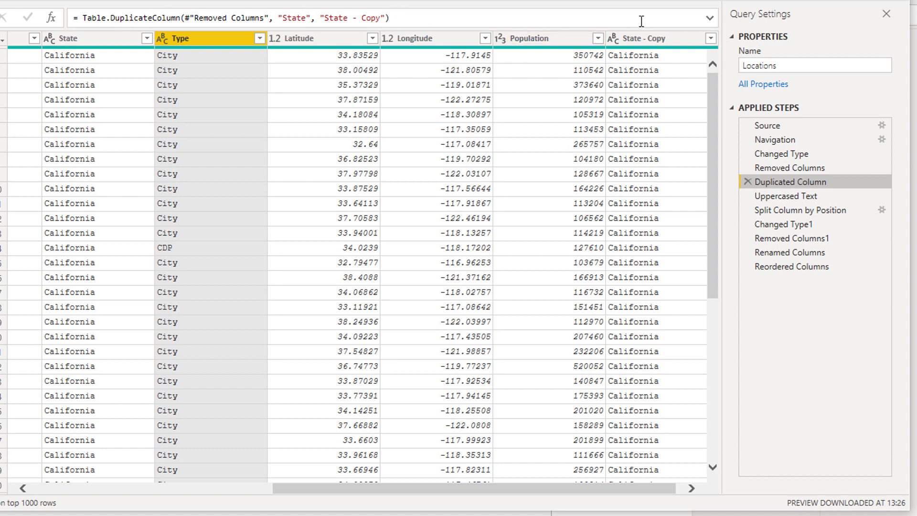
click(710, 18)
click(707, 20)
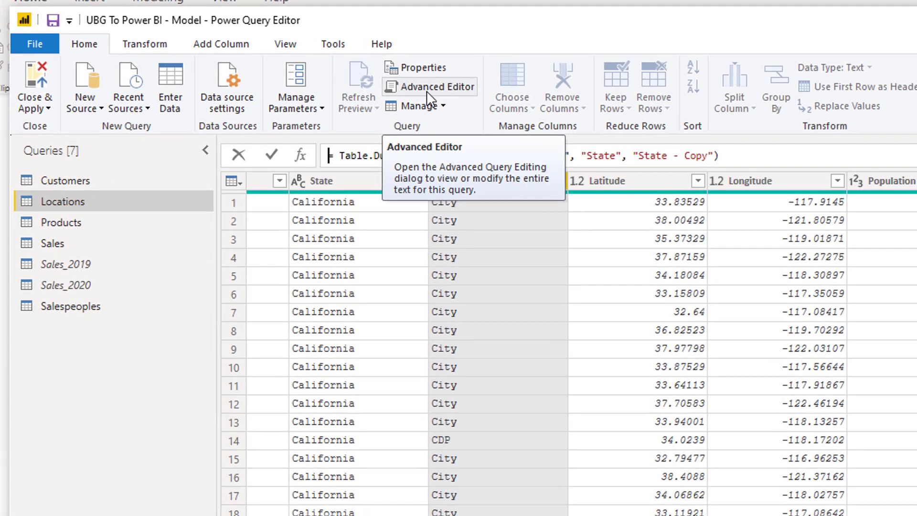
Examine the full M code of the Locations query in the Advanced Editor and close it without changes.
click(426, 89)
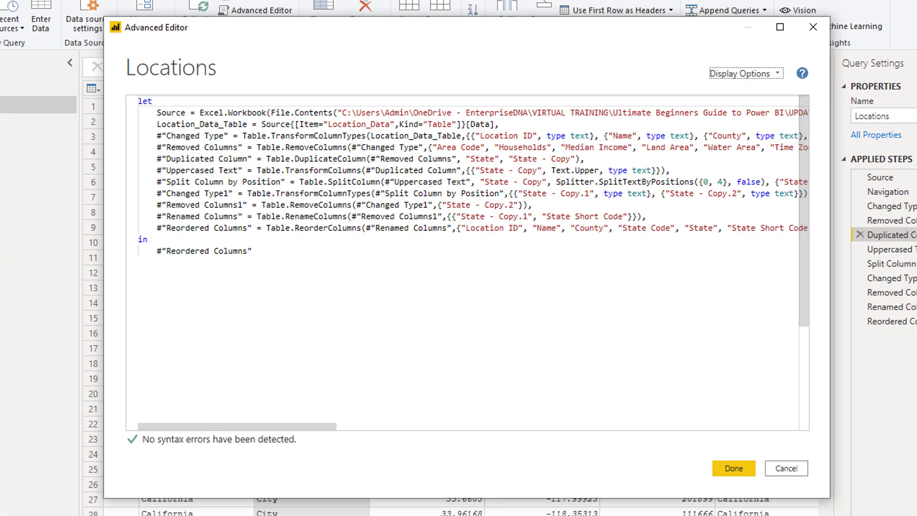
drag(408, 283, 122, 96)
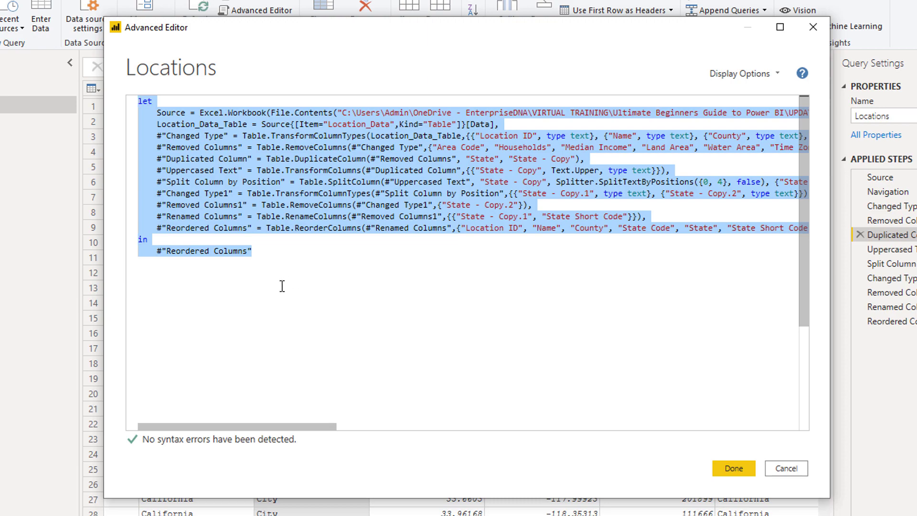
click(784, 469)
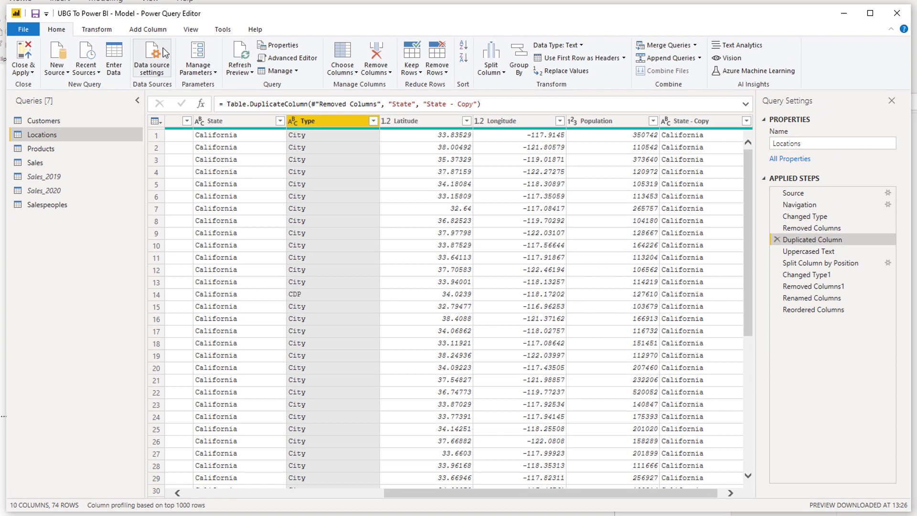
click(158, 31)
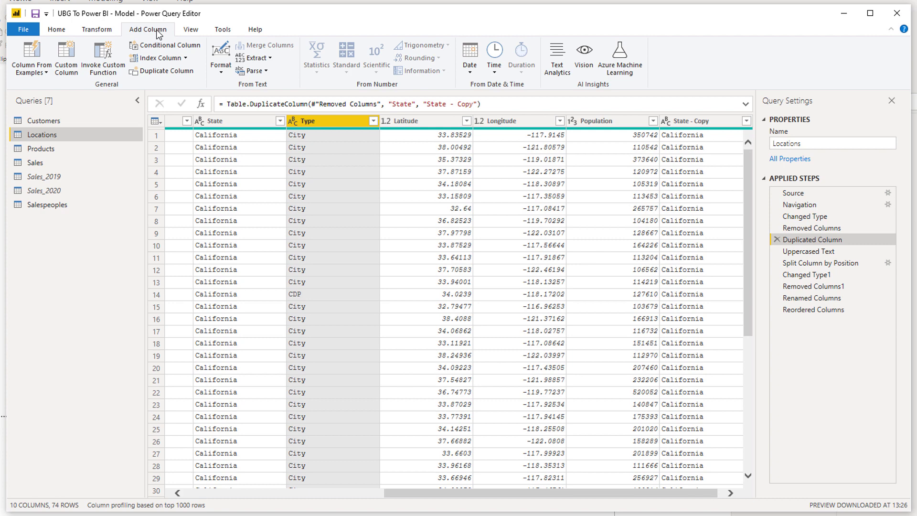
click(105, 32)
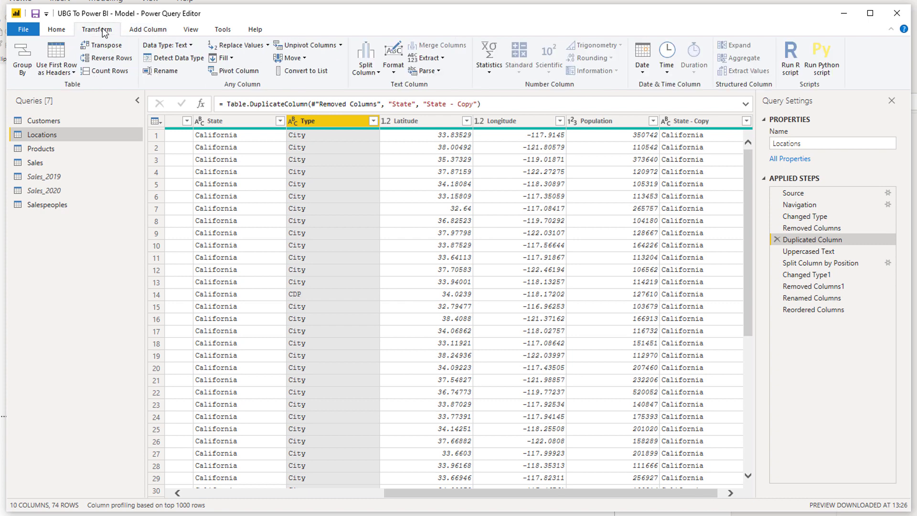
click(56, 30)
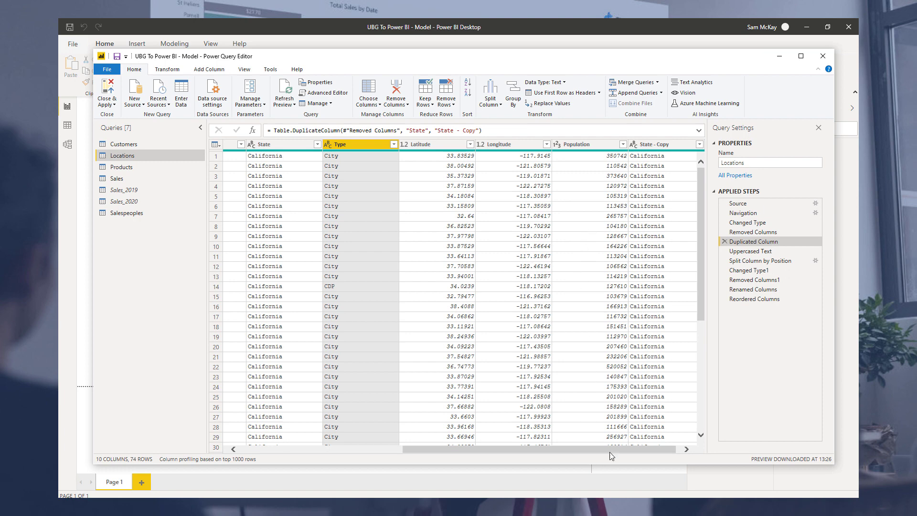
Return the Locations query to its final applied step, Reordered Columns.
click(758, 299)
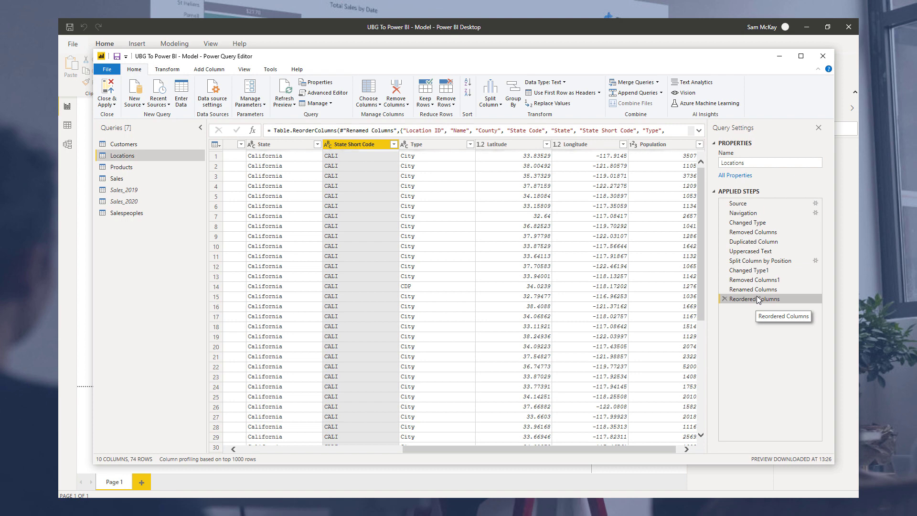